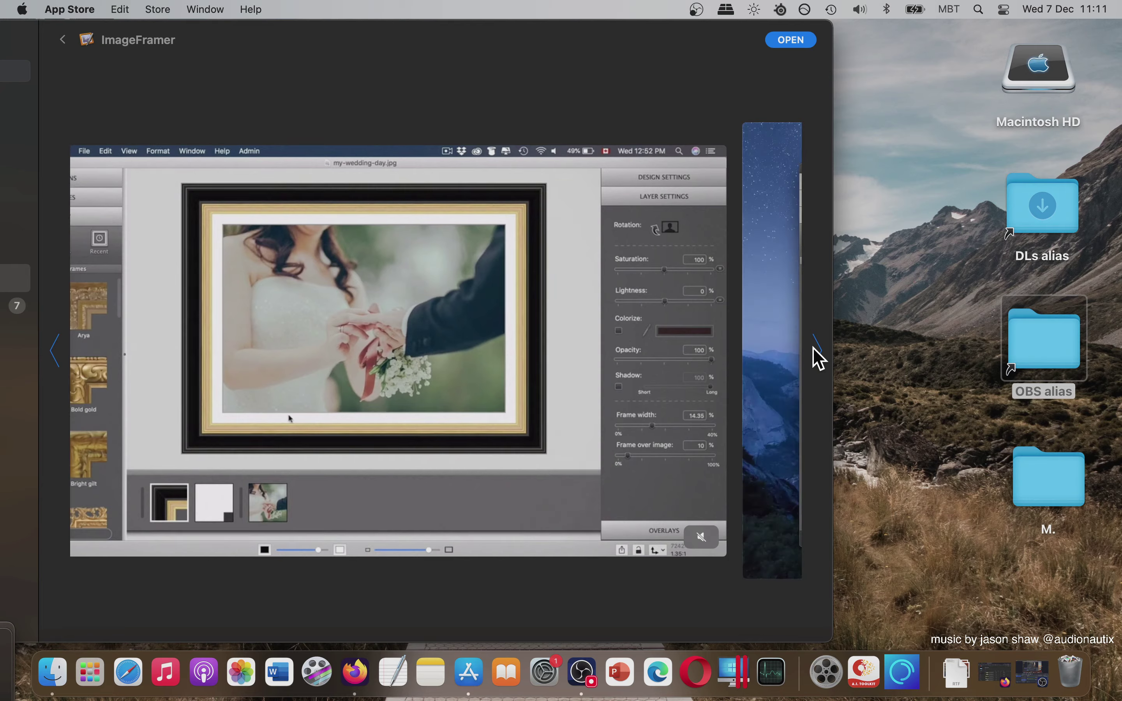
Look through ImageFramer's enlarged preview images on its App Store page and return to the product page
click(815, 349)
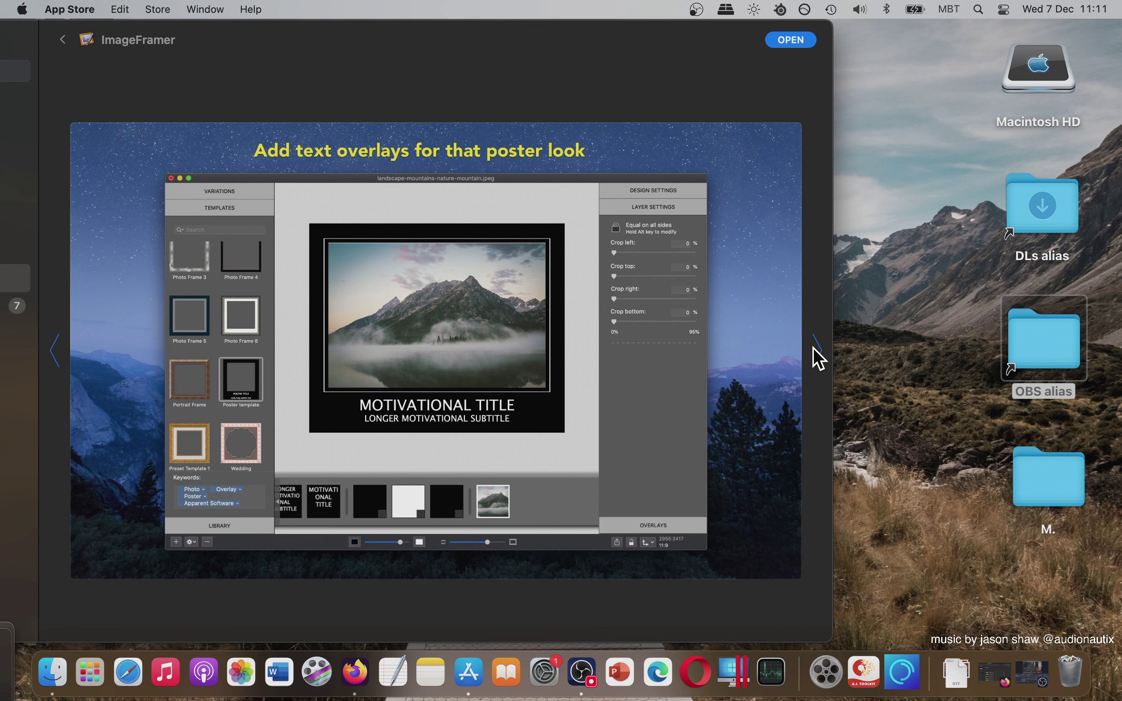
click(814, 348)
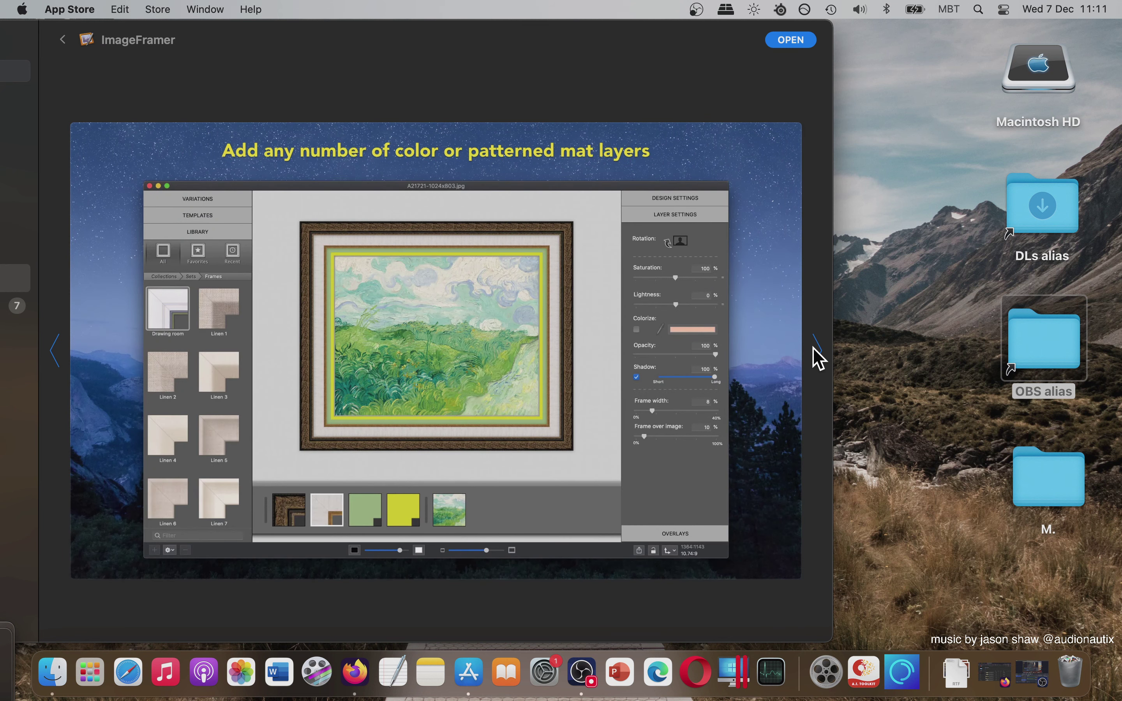
click(816, 353)
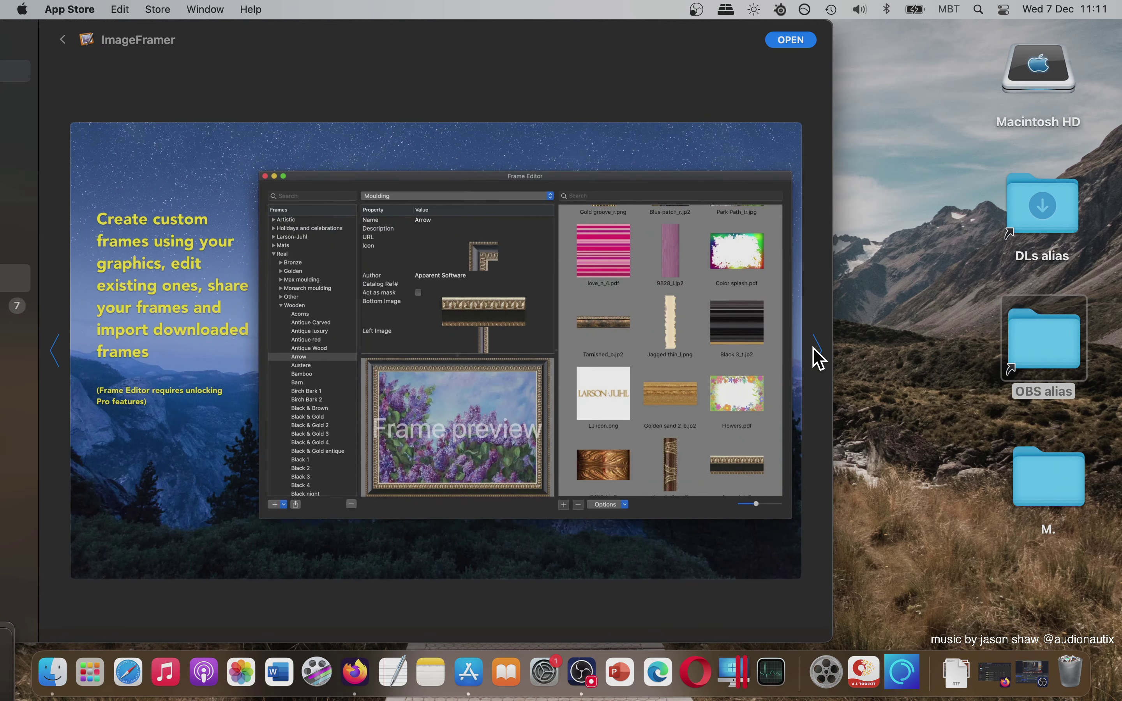
click(814, 349)
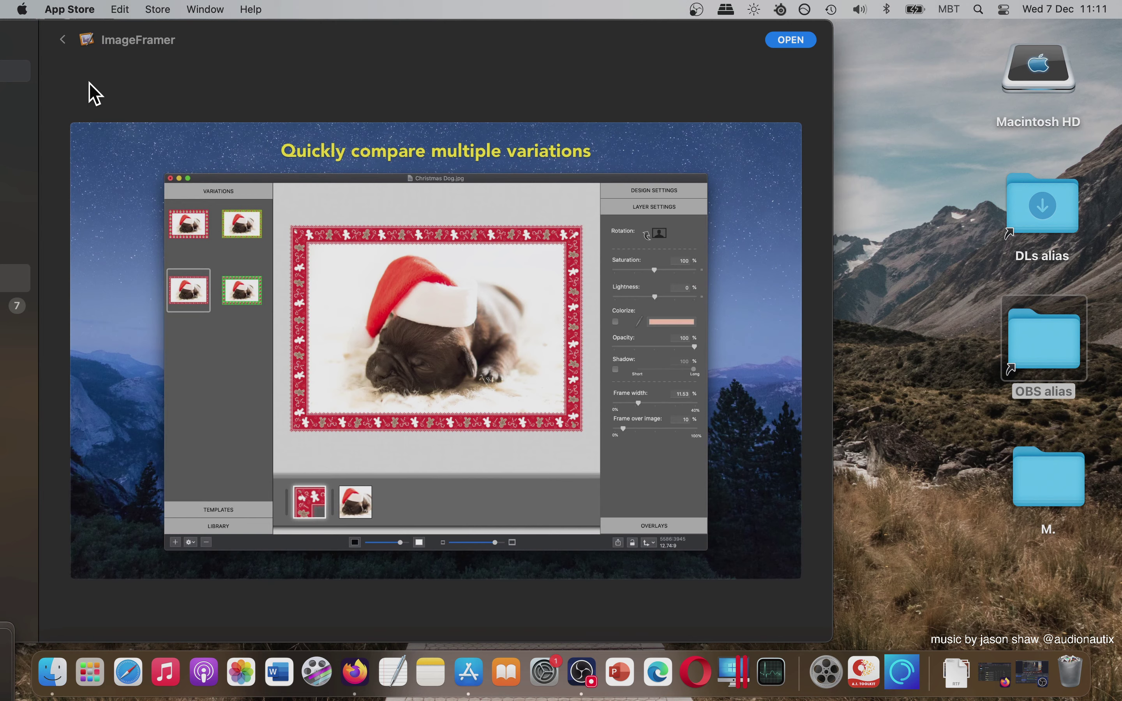
click(63, 39)
Read ImageFramer's full description, ratings, complete release notes and related apps on its App Store page
scroll(419, 380, down, 5)
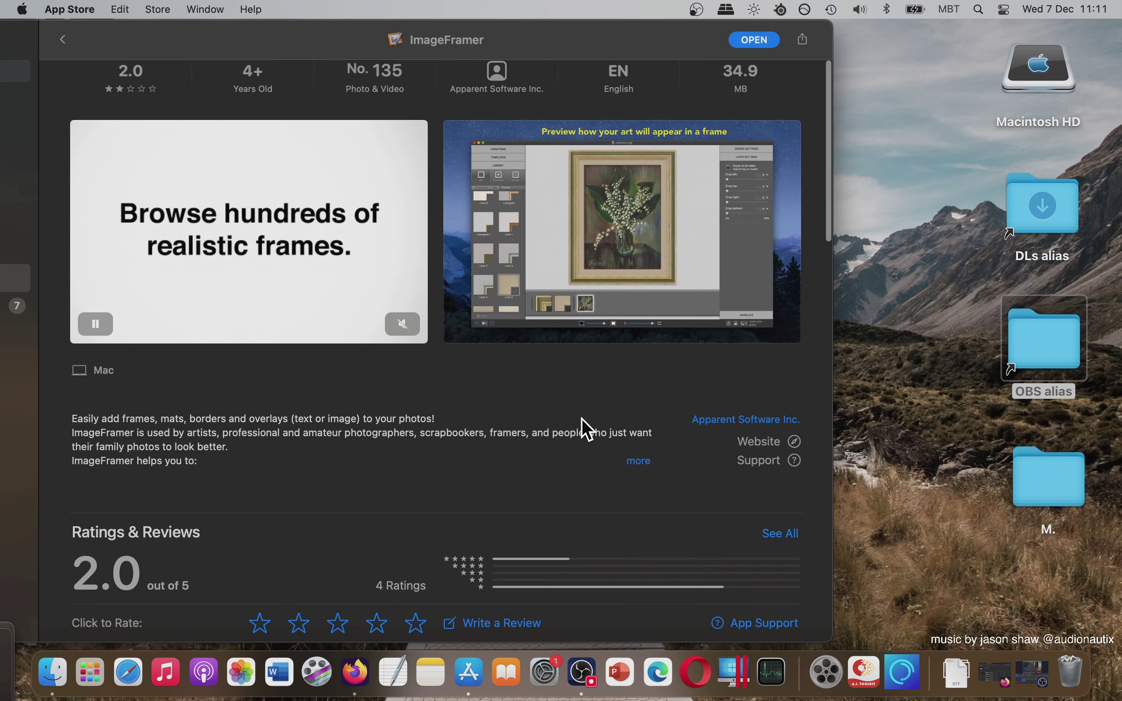
click(644, 460)
scroll(644, 458, down, 10)
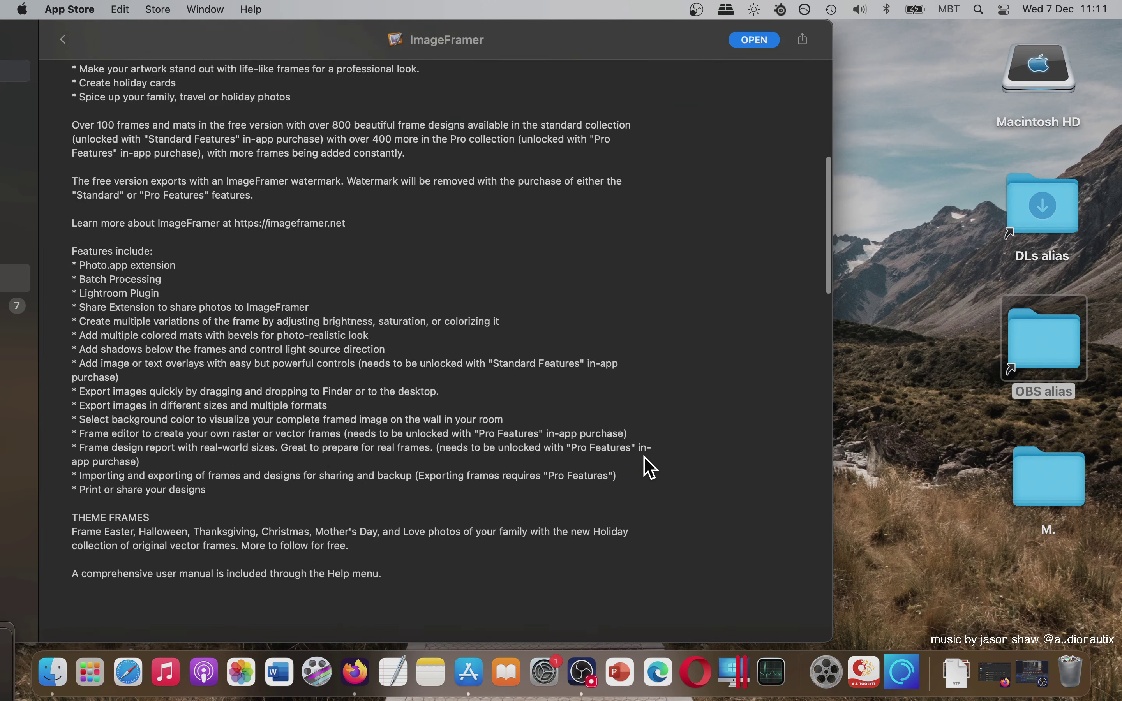
scroll(649, 466, down, 4)
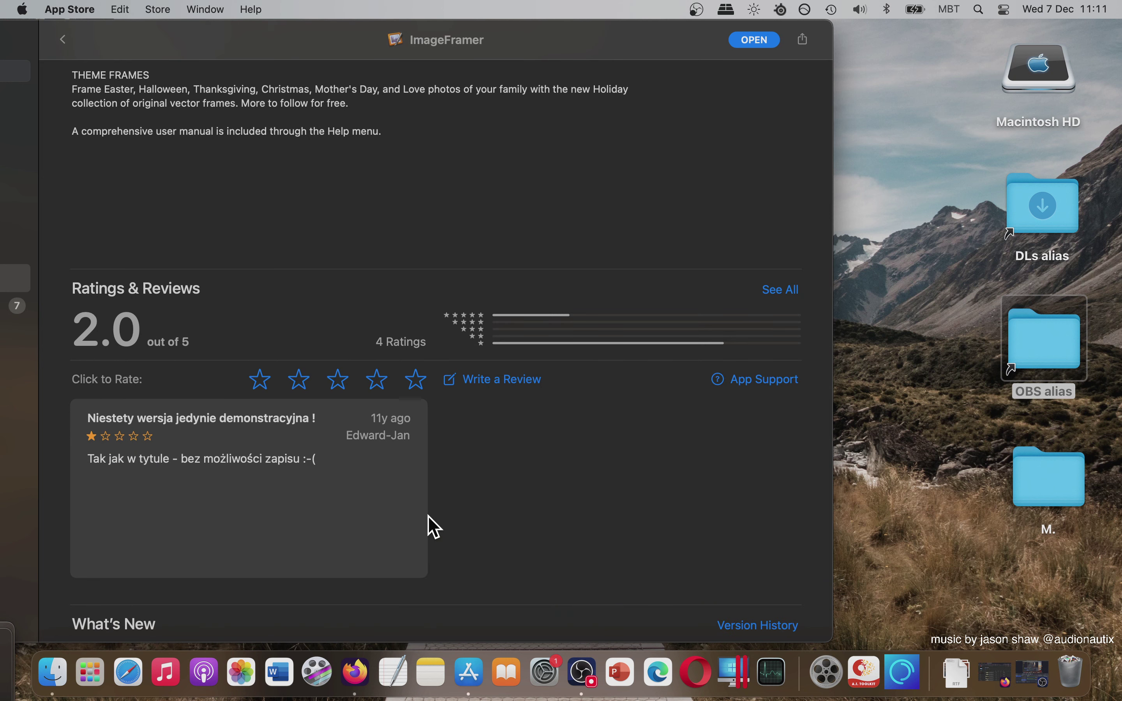
scroll(429, 517, down, 5)
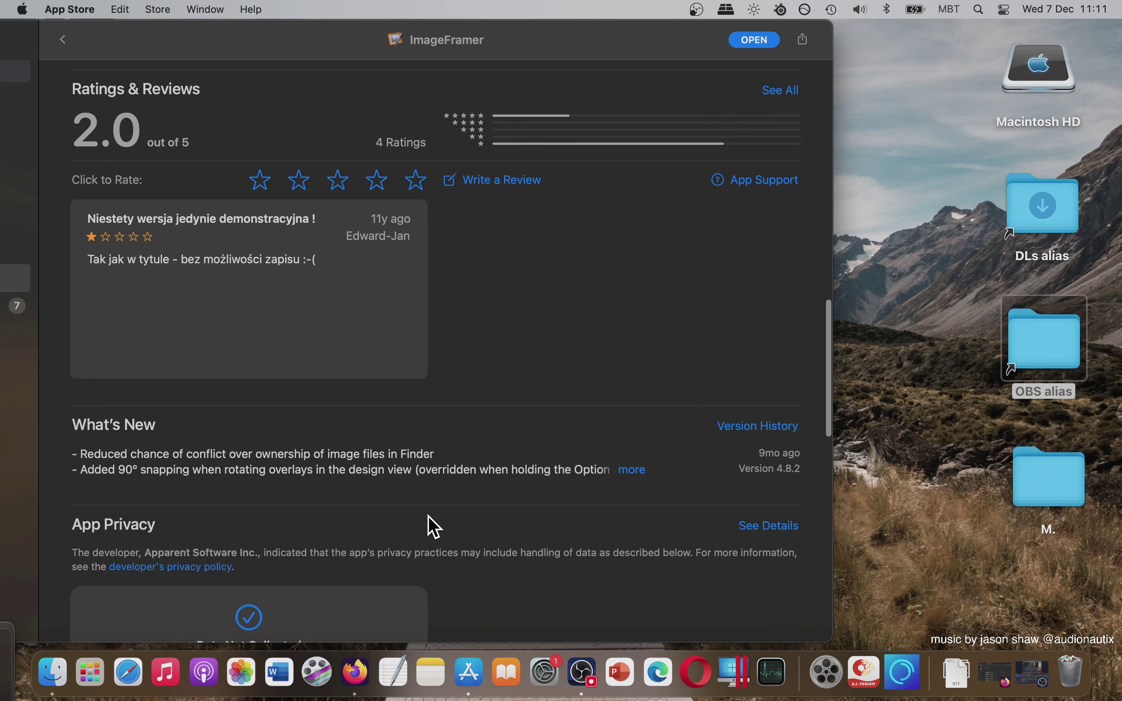
click(640, 468)
scroll(640, 468, down, 10)
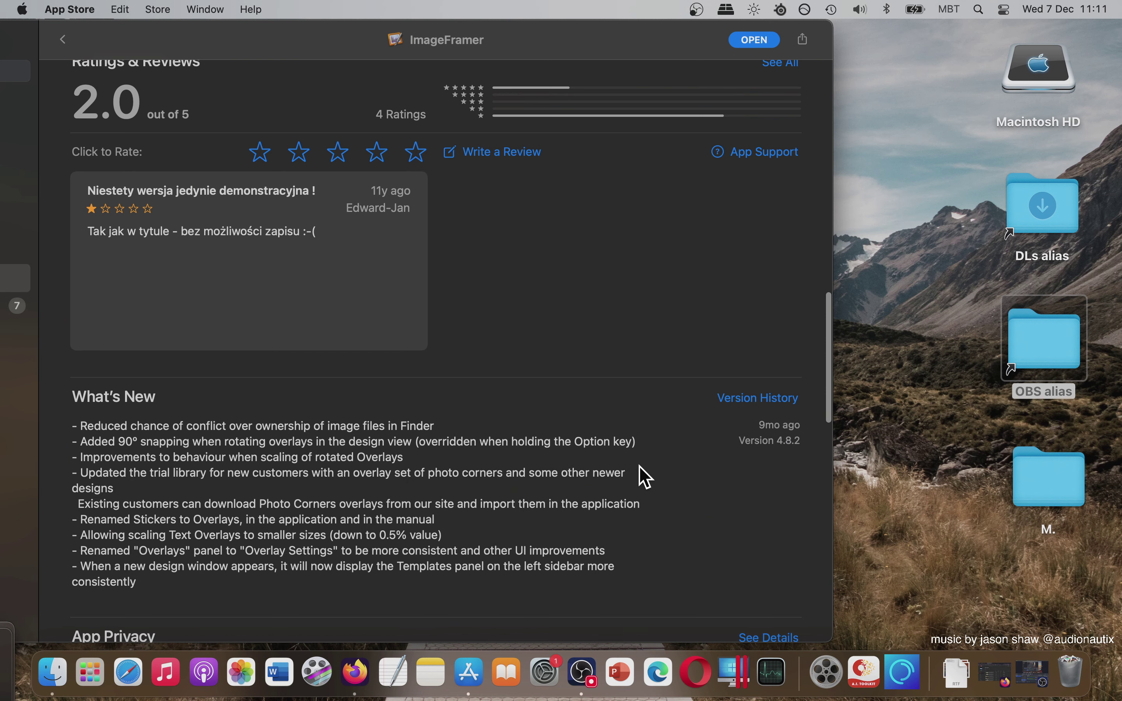
scroll(645, 478, down, 8)
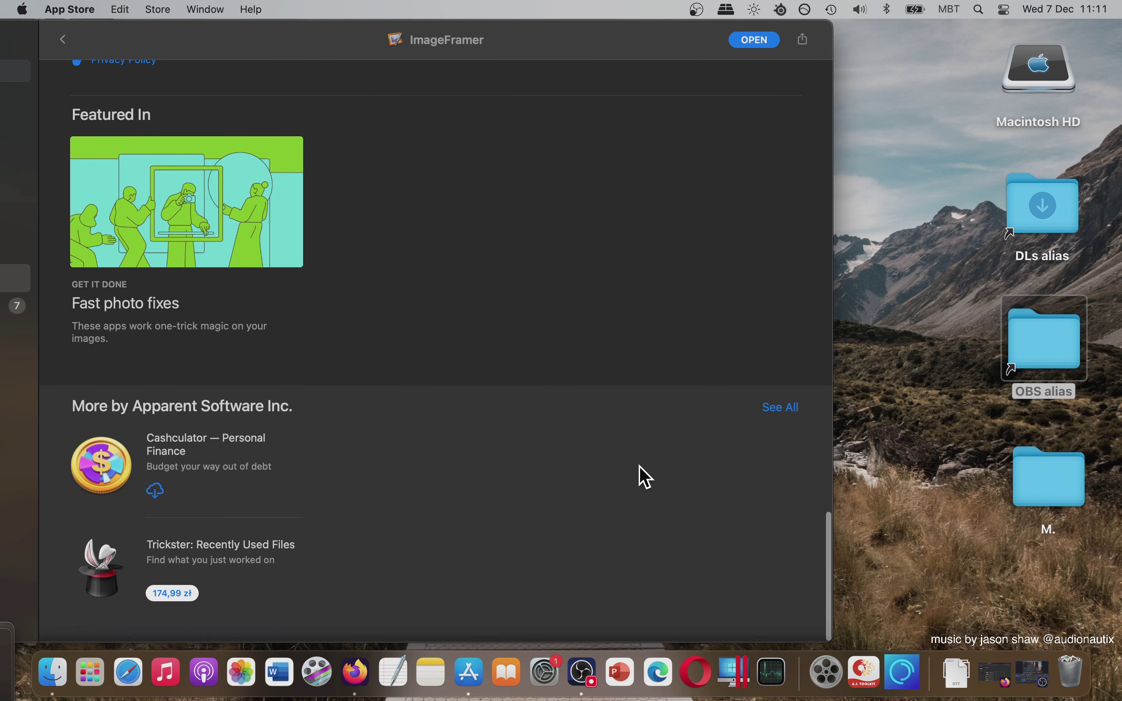
Launch ImageFramer from its App Store page and dismiss the welcome window
scroll(644, 478, up, 20)
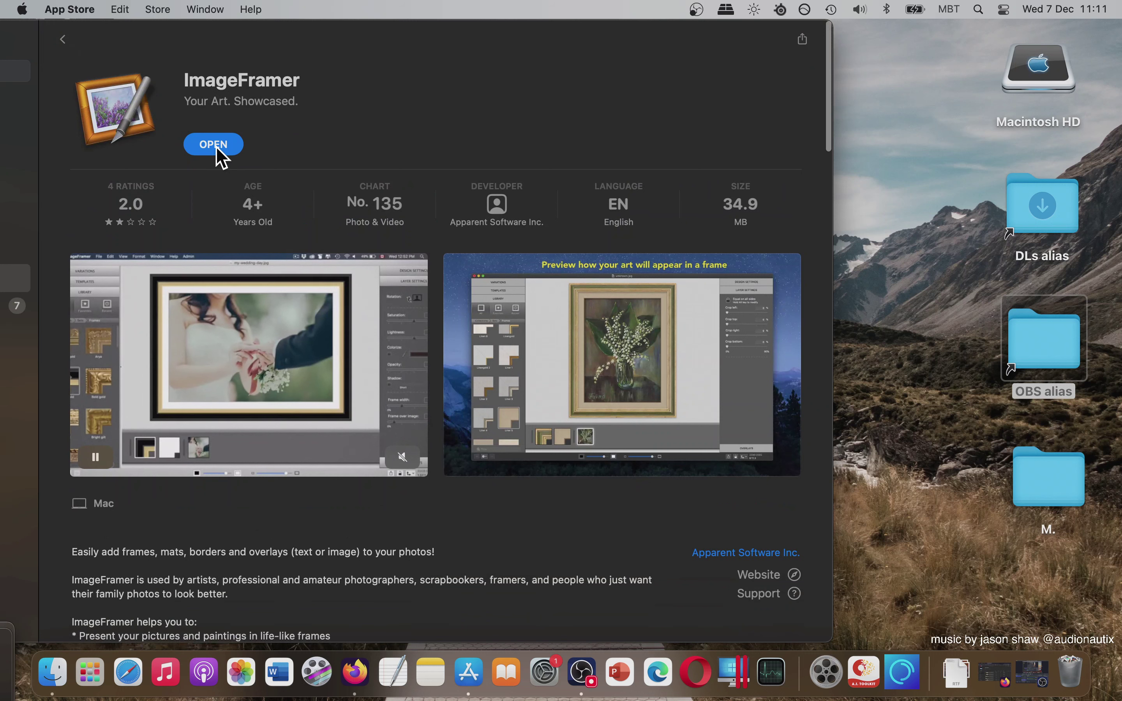
click(217, 148)
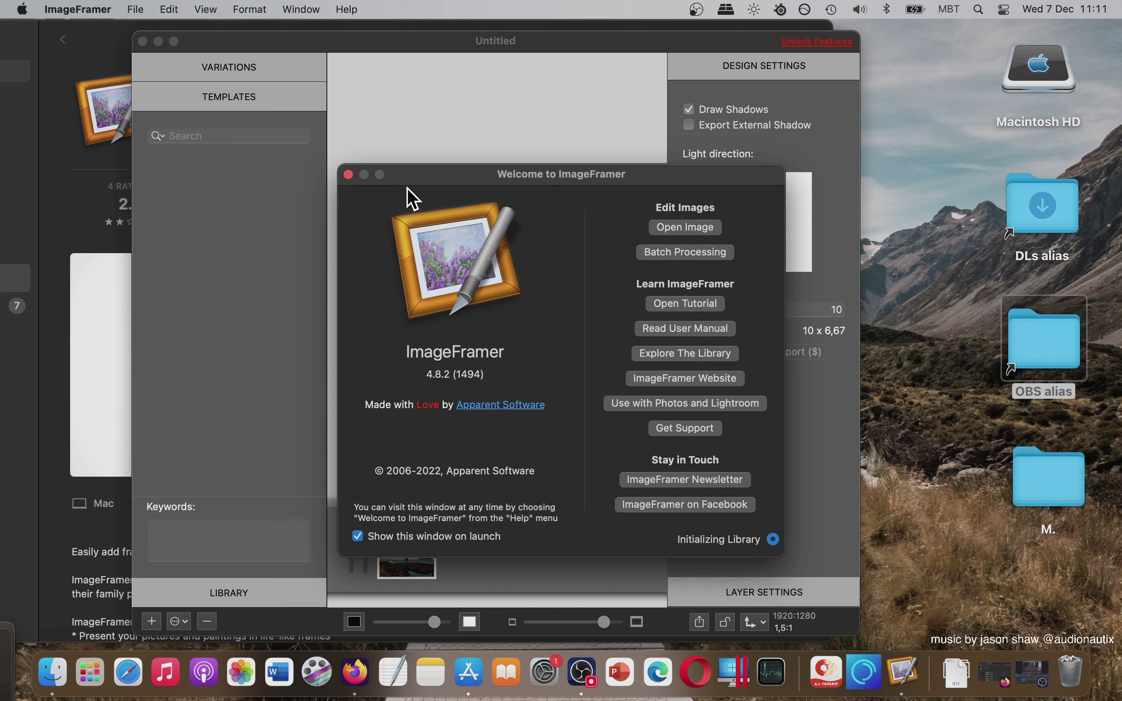
click(349, 175)
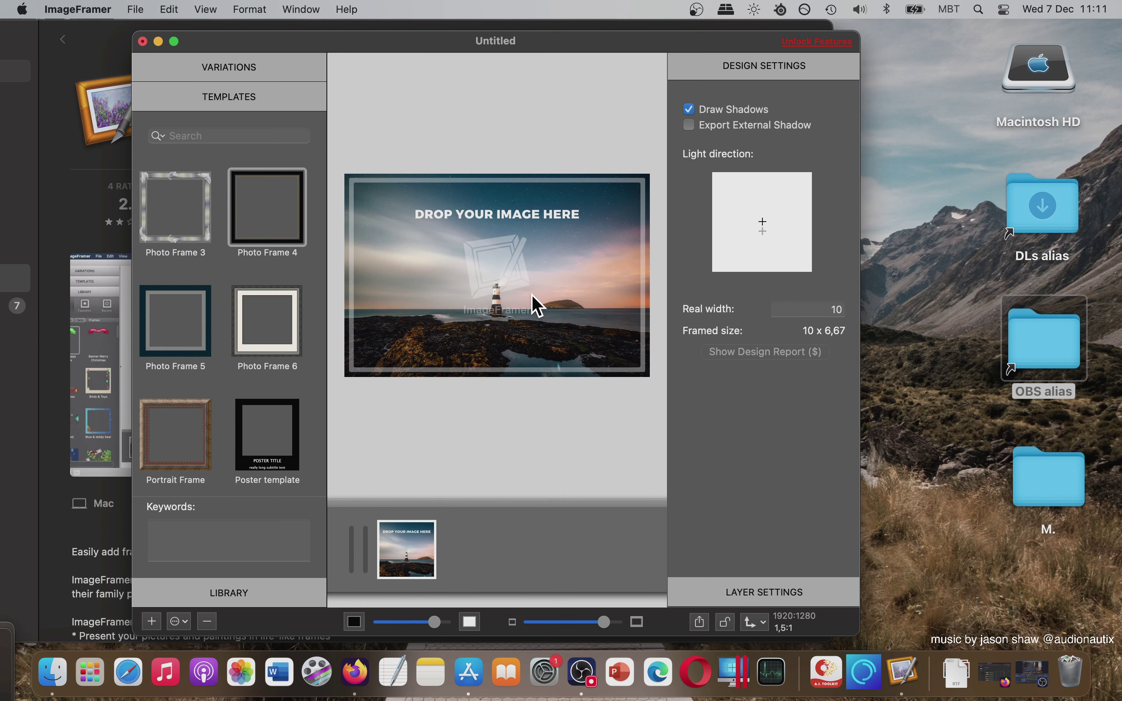
Open the image "aMBT logo.png" from the Grafika folder inside Movies > Youtube
click(147, 10)
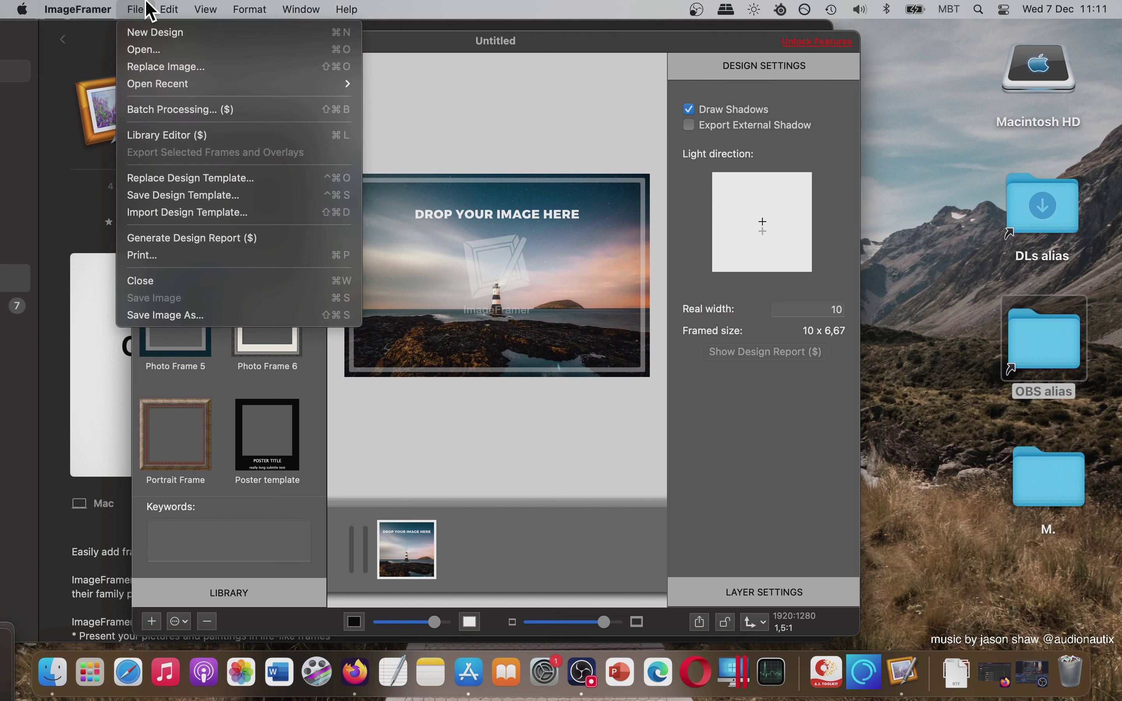
click(147, 51)
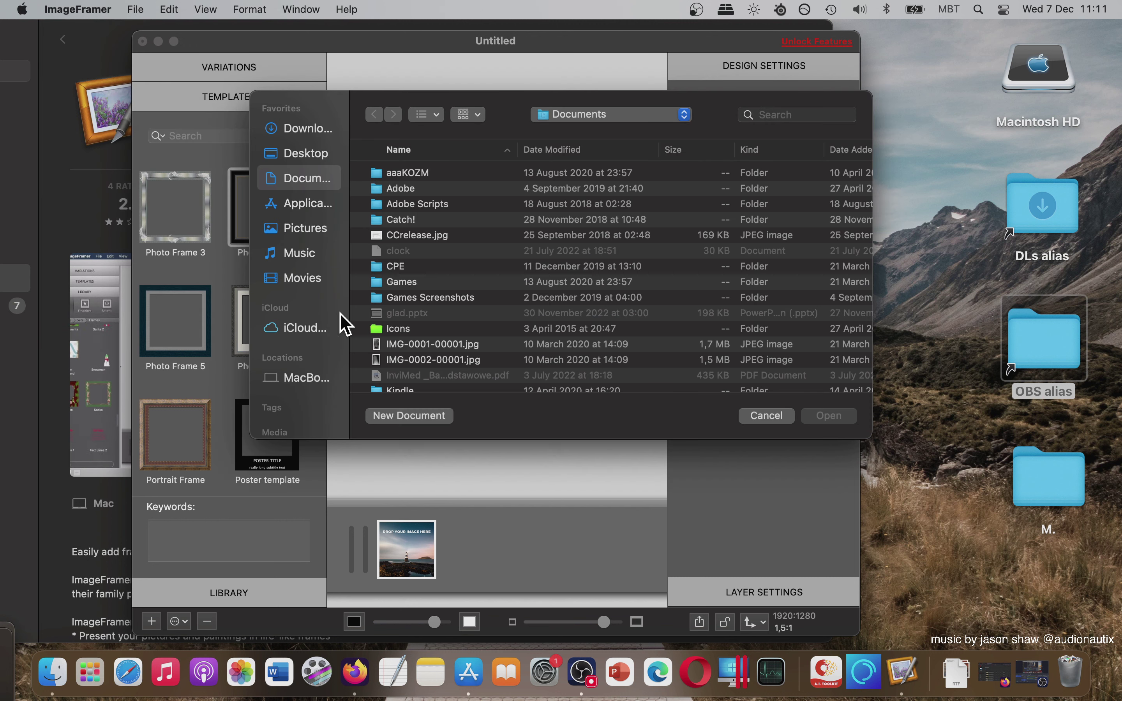
click(299, 281)
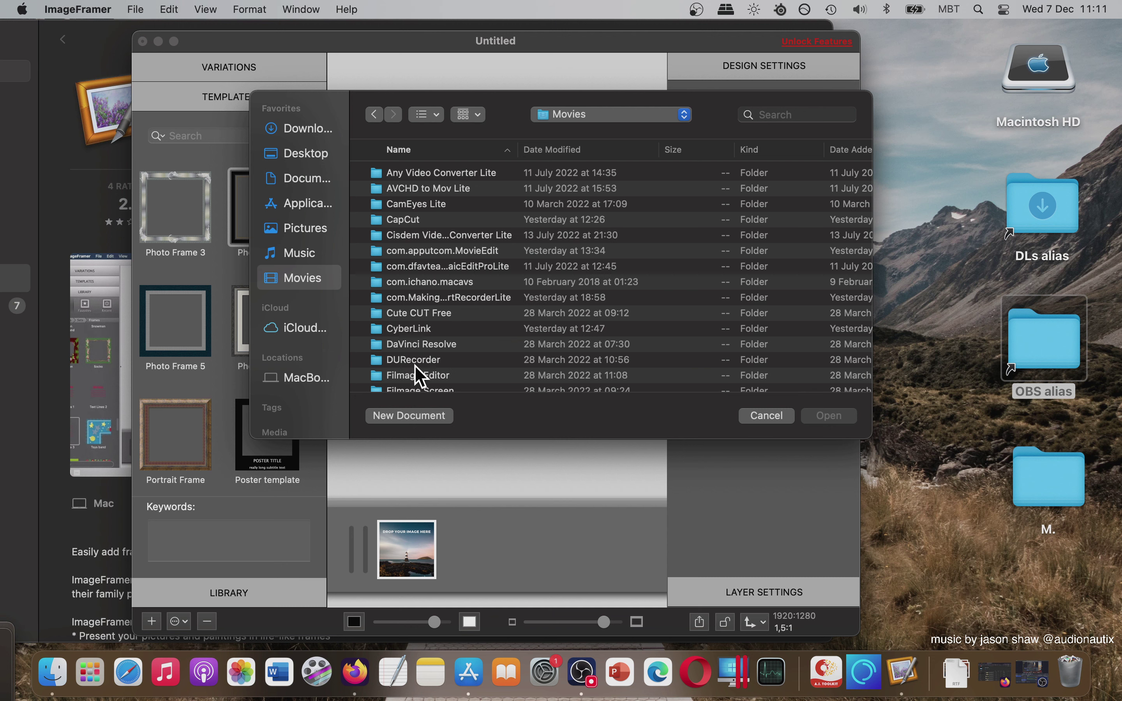
scroll(415, 365, down, 10)
double_click(406, 377)
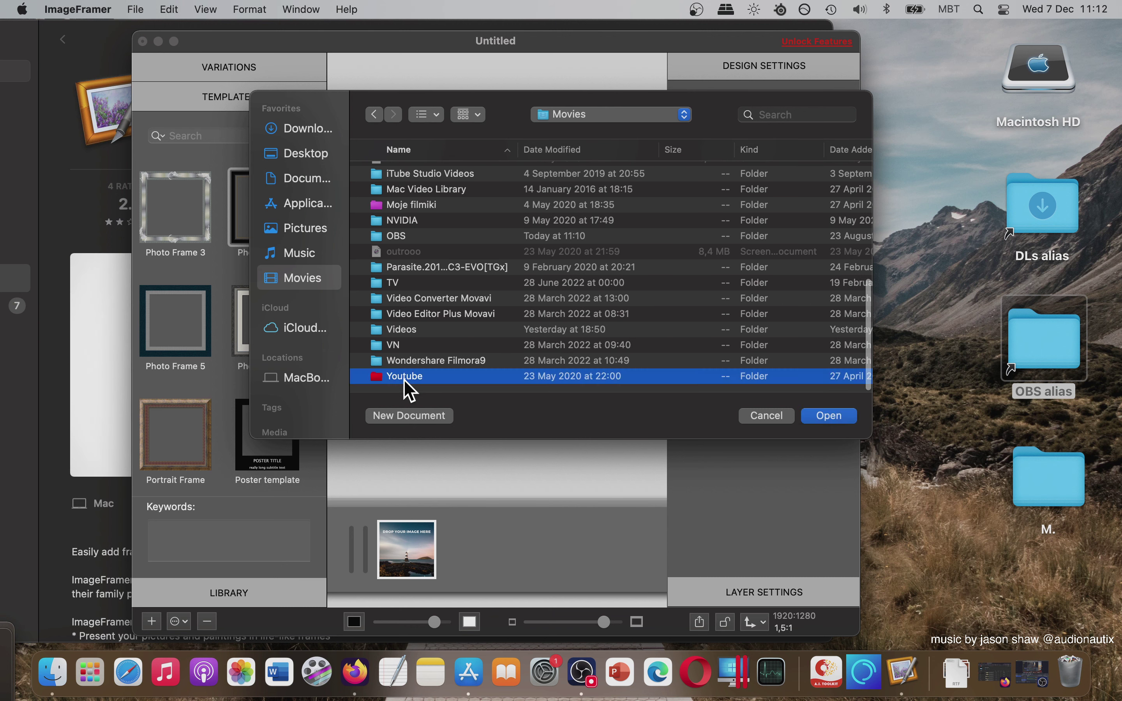
double_click(403, 205)
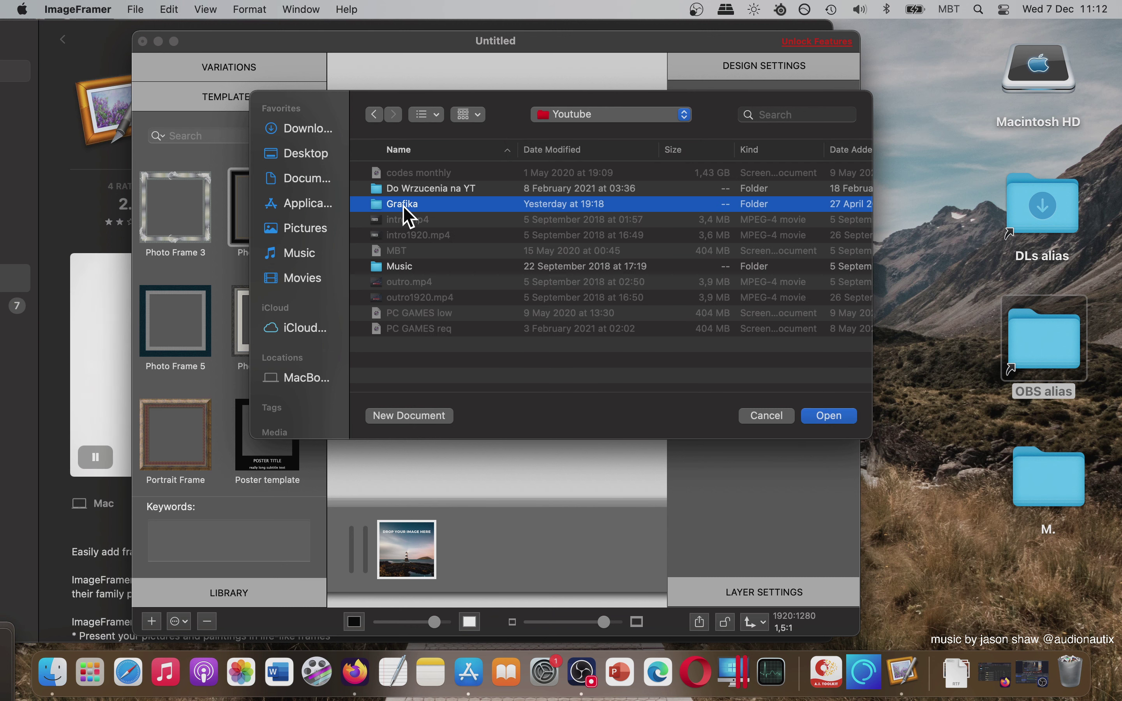
click(425, 156)
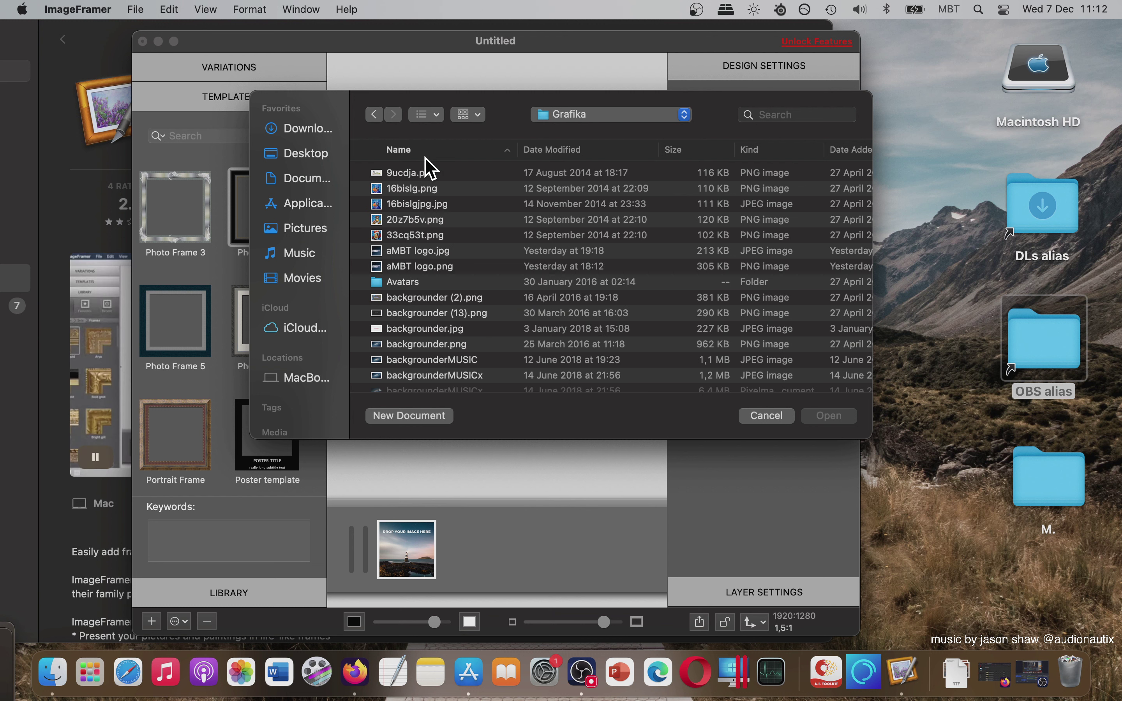
click(426, 265)
click(830, 416)
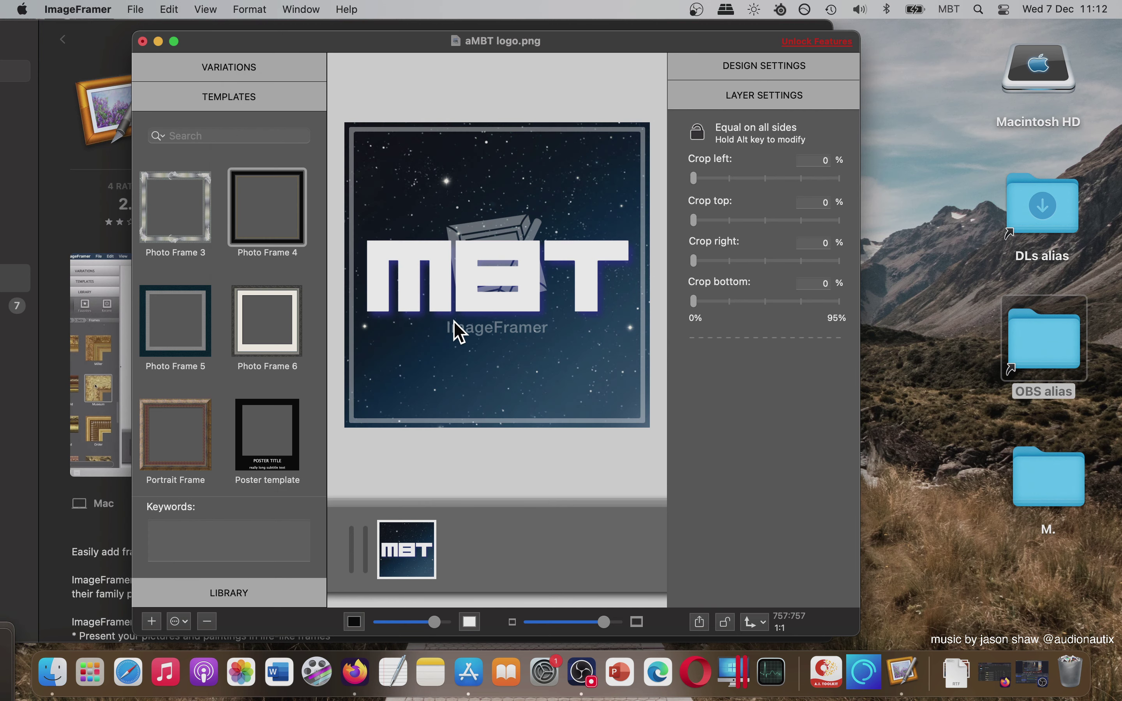
Try the Poster template on the logo, select its title text, and replace the design with the Portrait Frame template
click(269, 421)
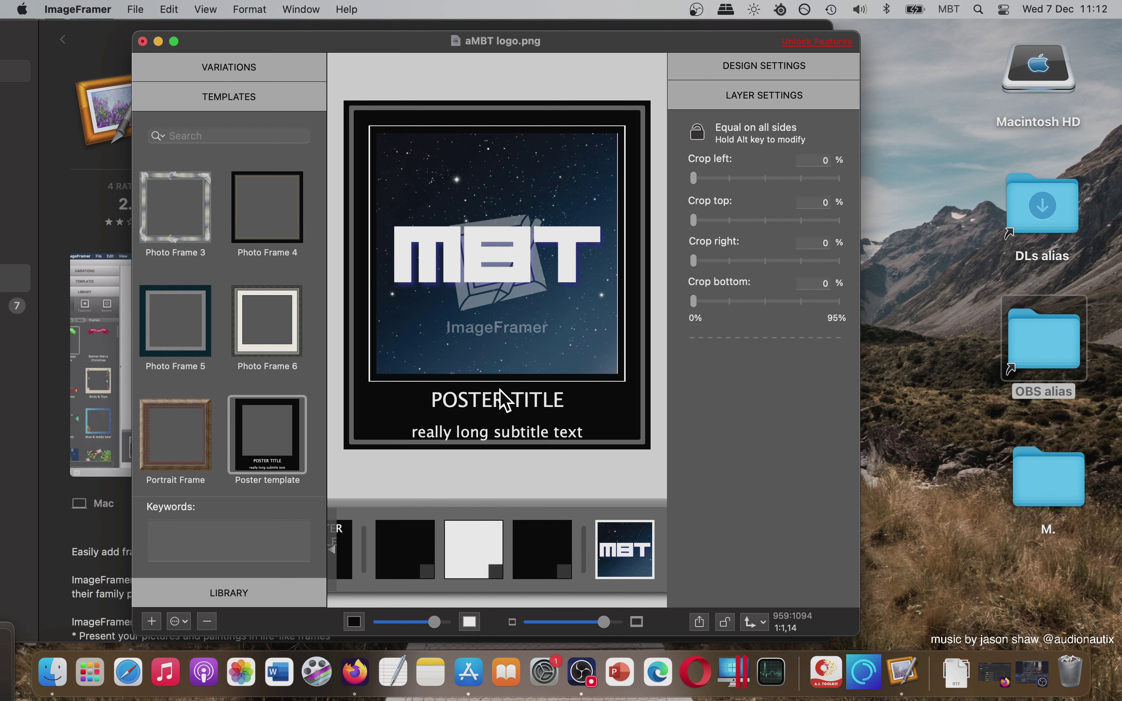
click(501, 392)
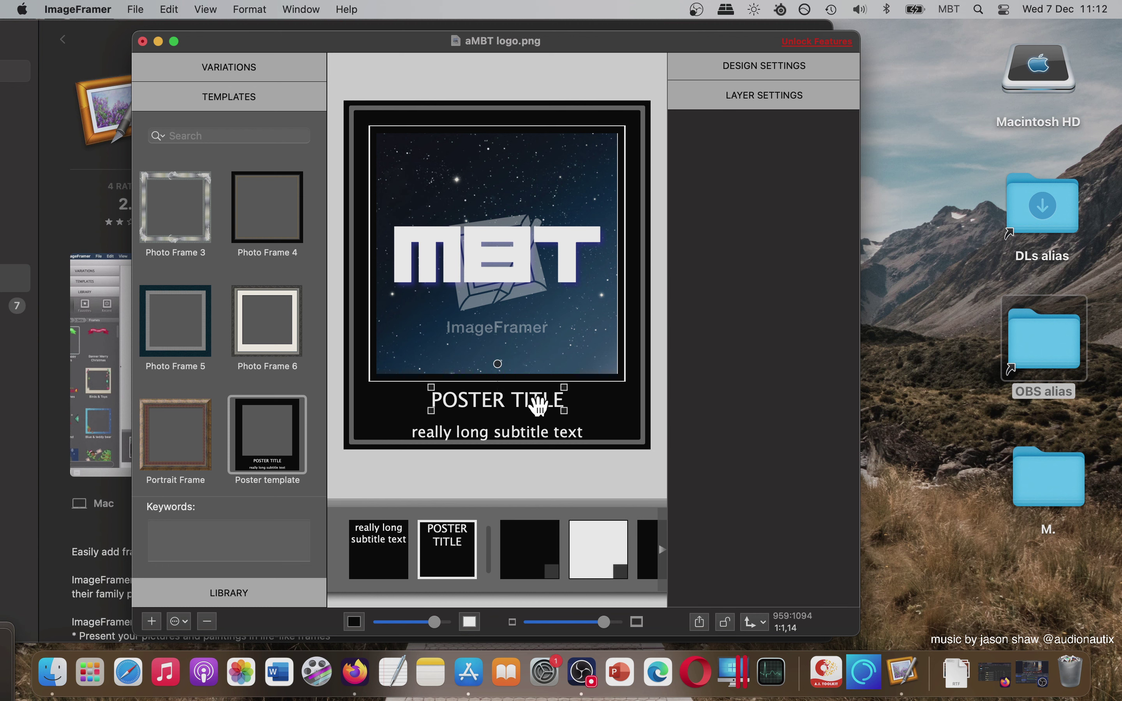
click(183, 449)
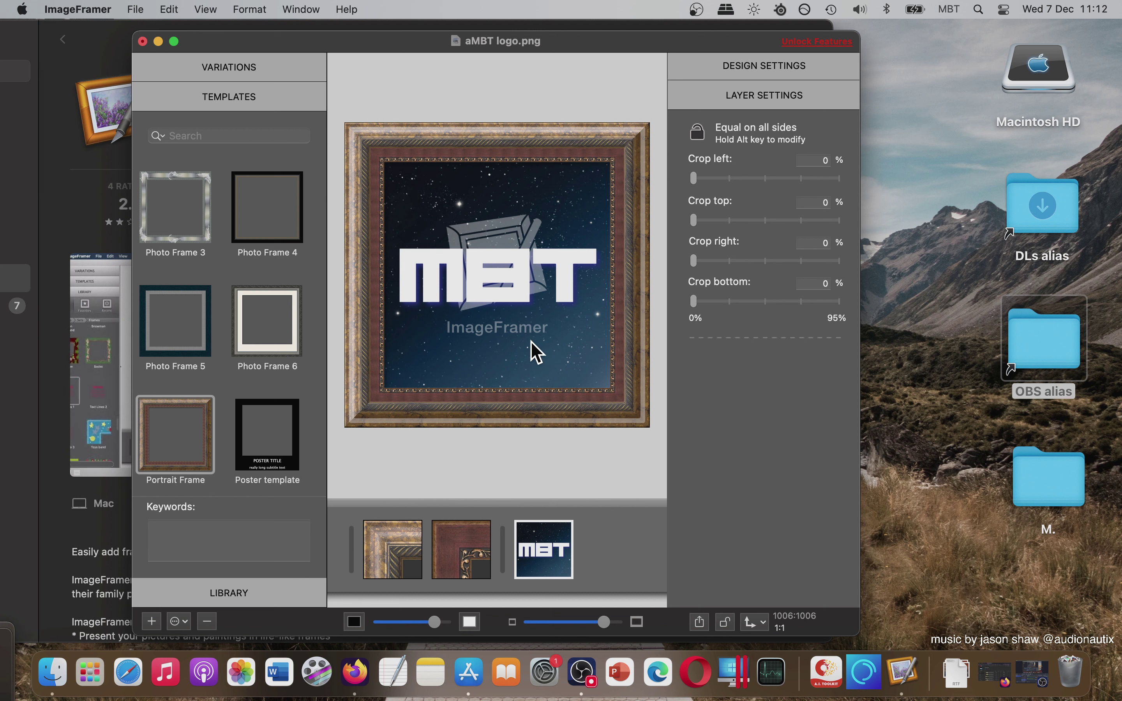
Review the Standard and Pro feature purchase options and close the offer without buying
click(795, 41)
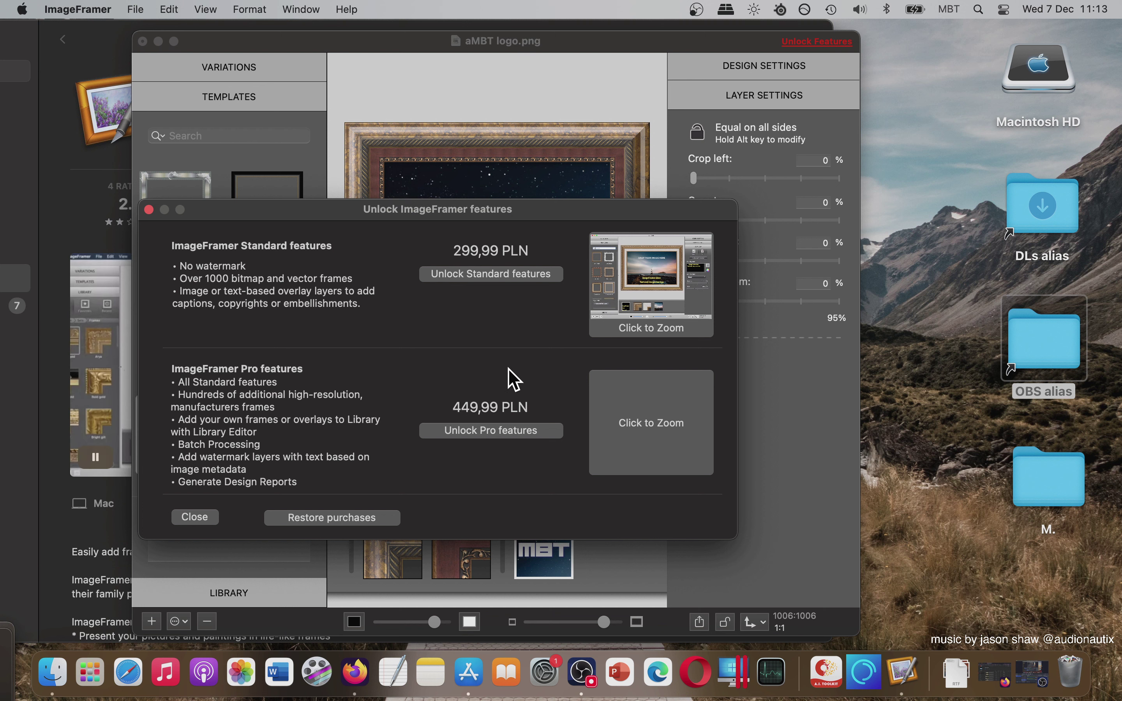
click(204, 519)
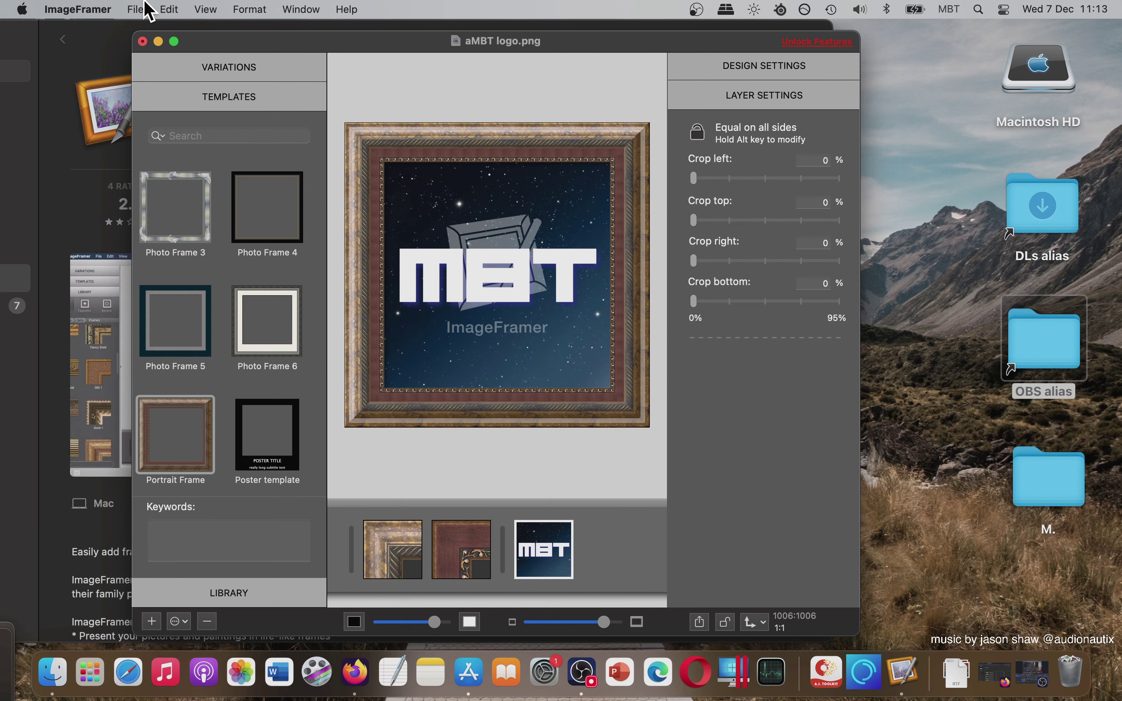
Look over the available application commands and view ImageFramer's version information
click(100, 10)
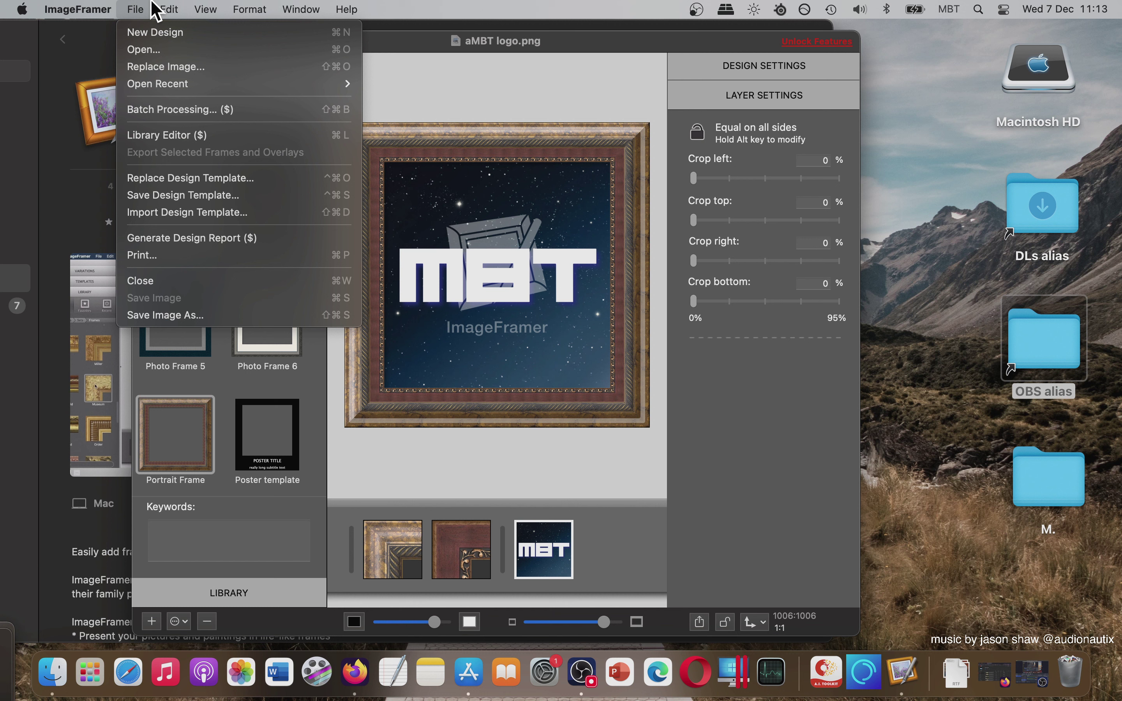
mouse_move(345, 10)
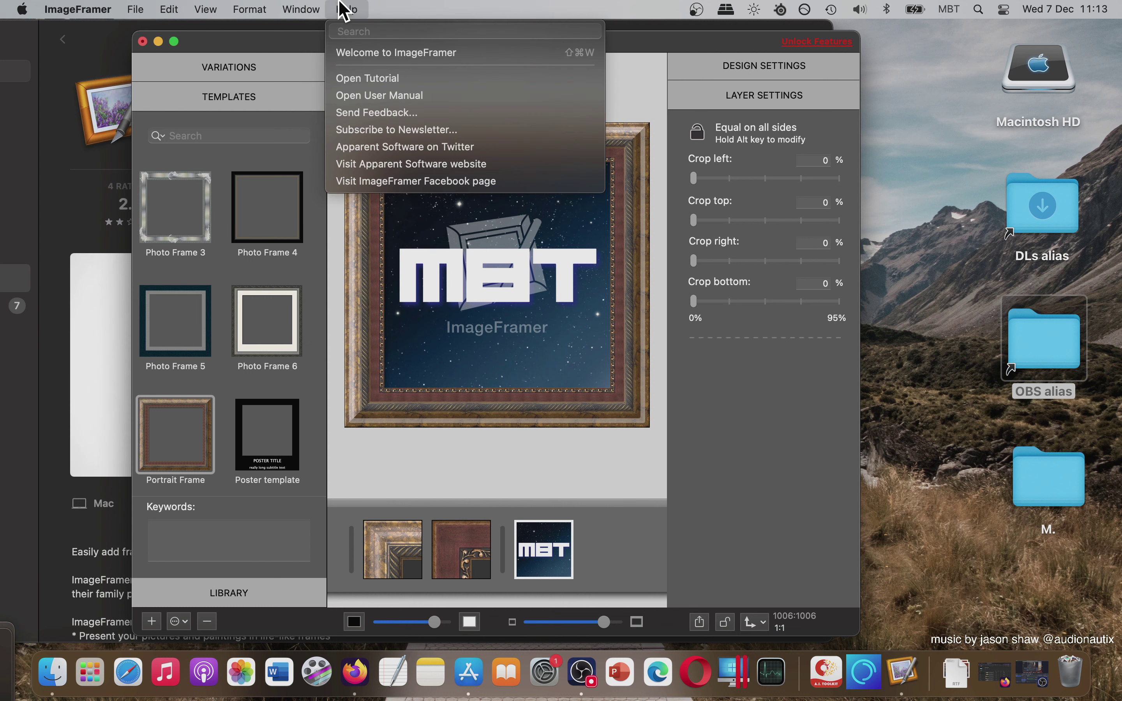
mouse_move(254, 10)
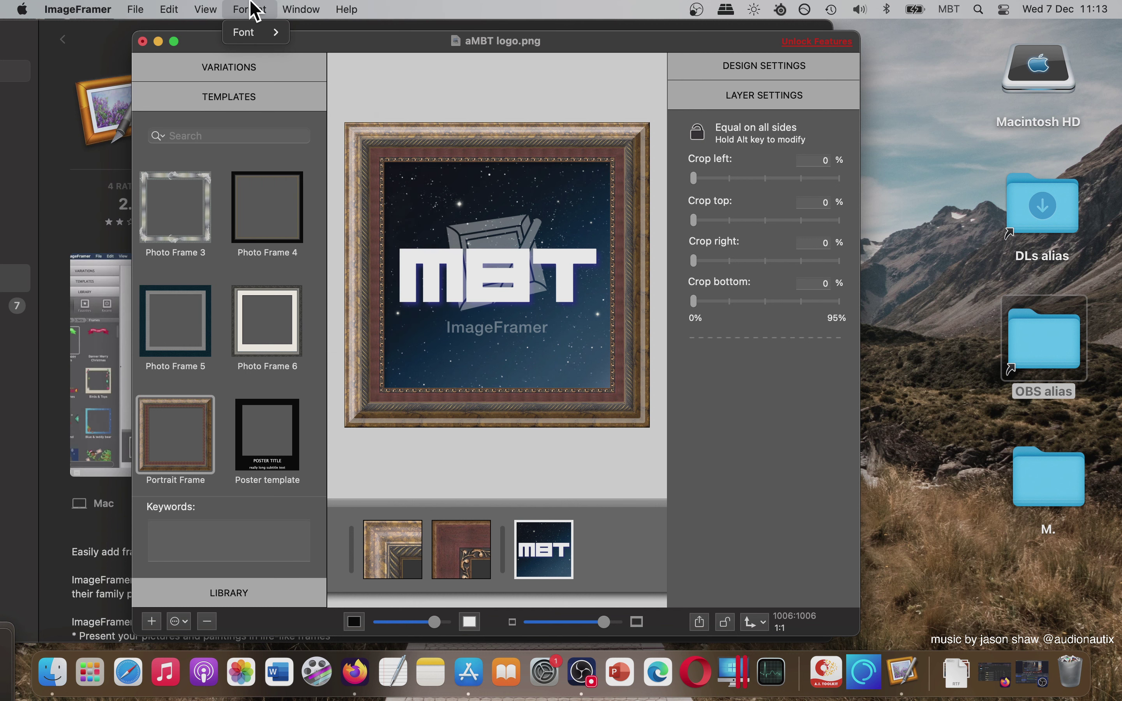
mouse_move(112, 11)
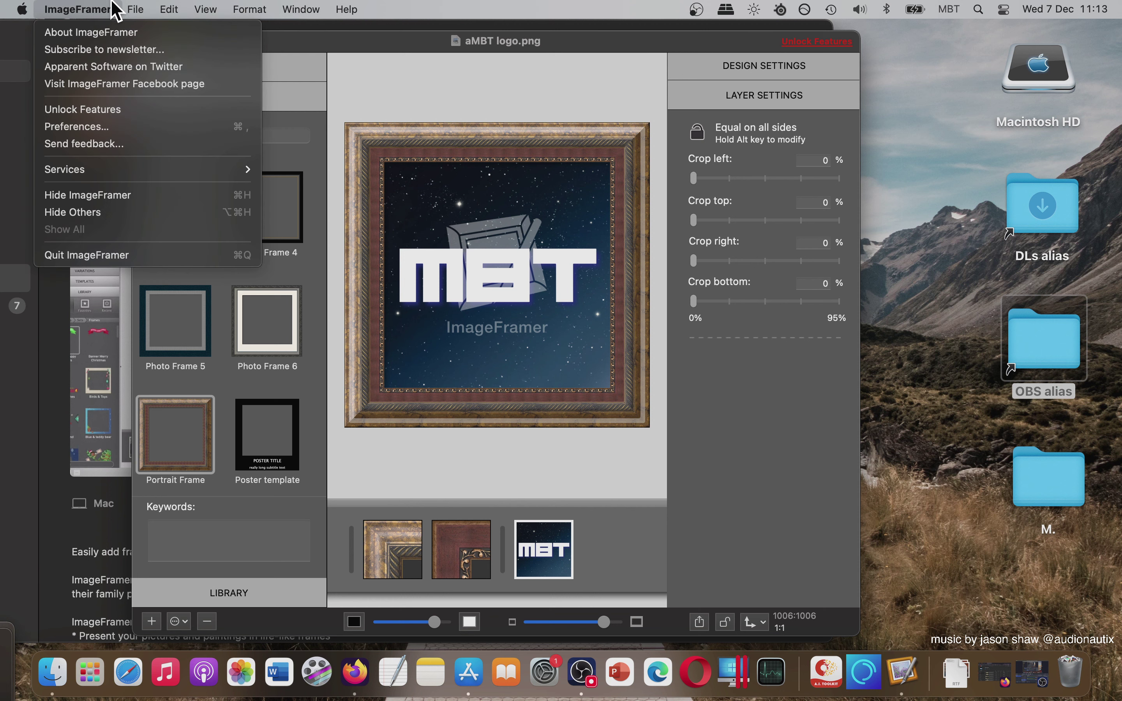
click(88, 31)
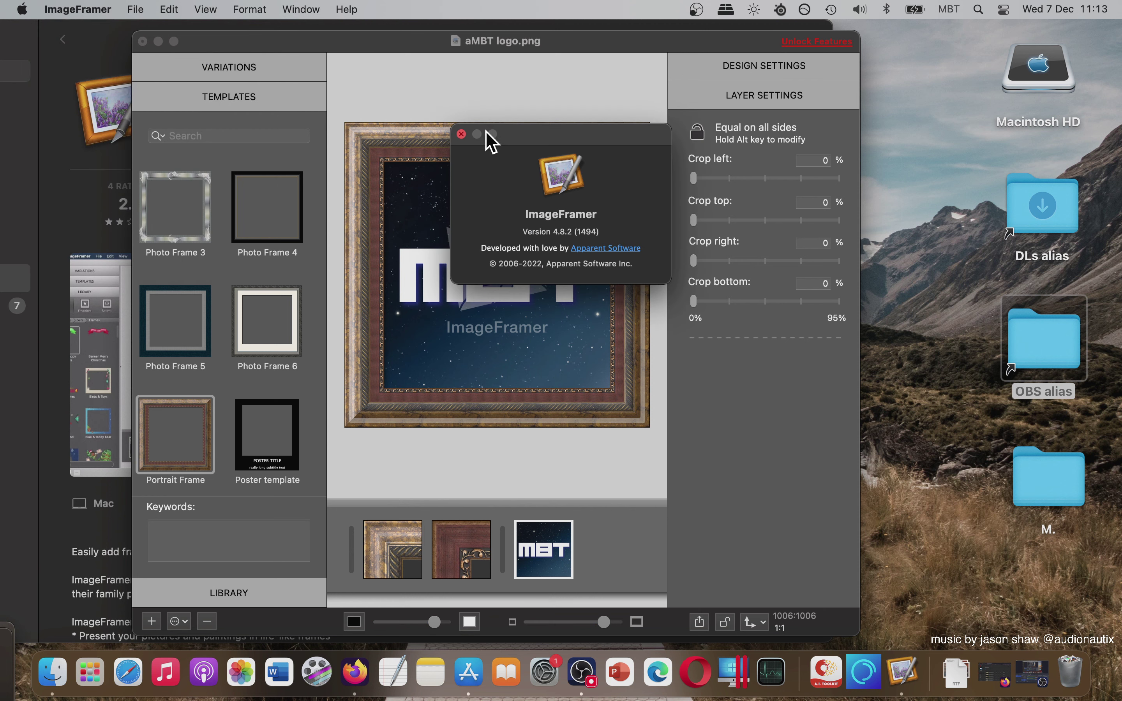
click(461, 134)
Review the export and update preferences, including drag-export size, default filename and default format options, and close the preferences
click(117, 9)
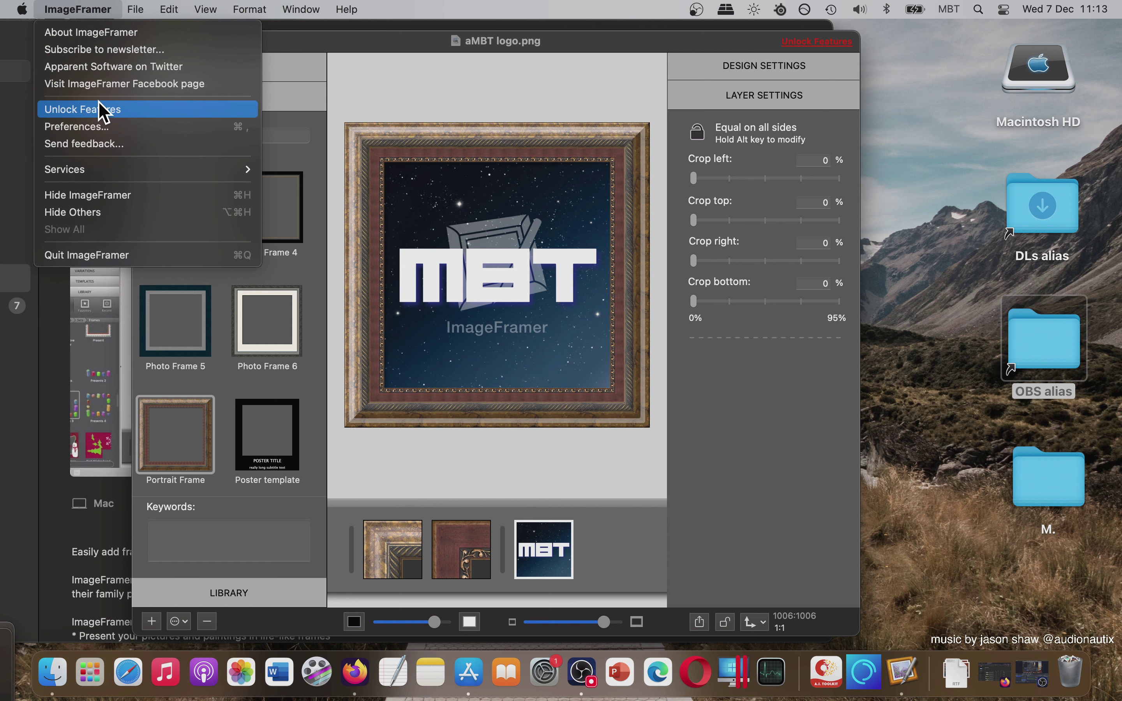
click(99, 125)
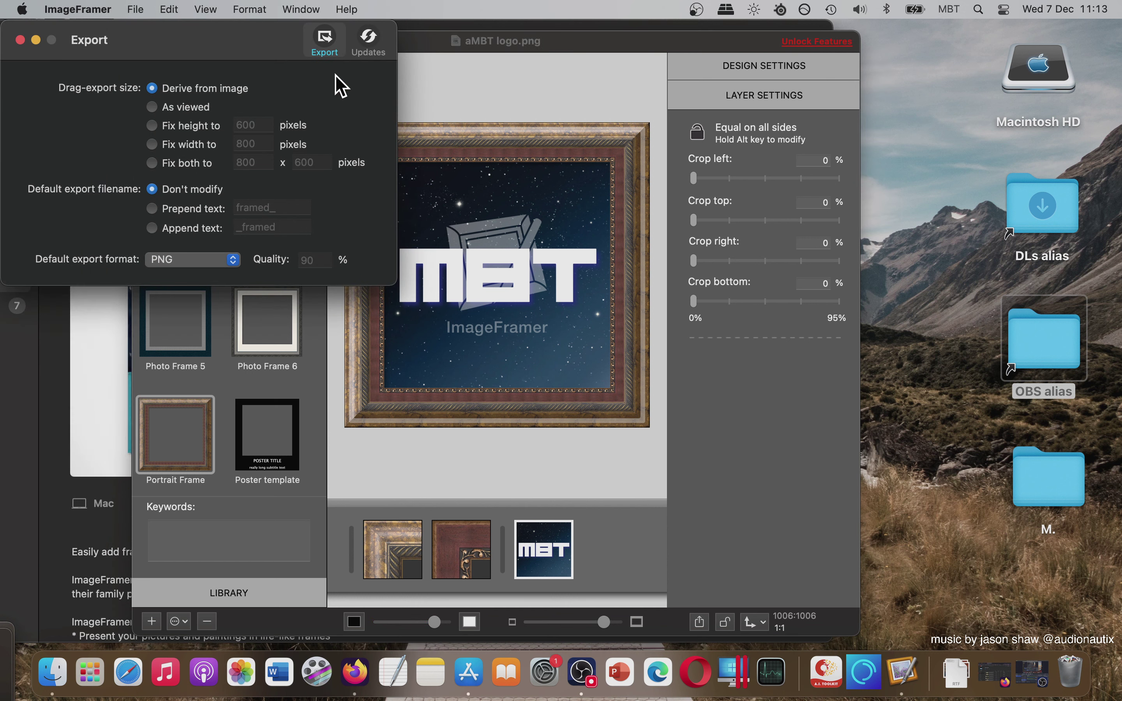
click(369, 46)
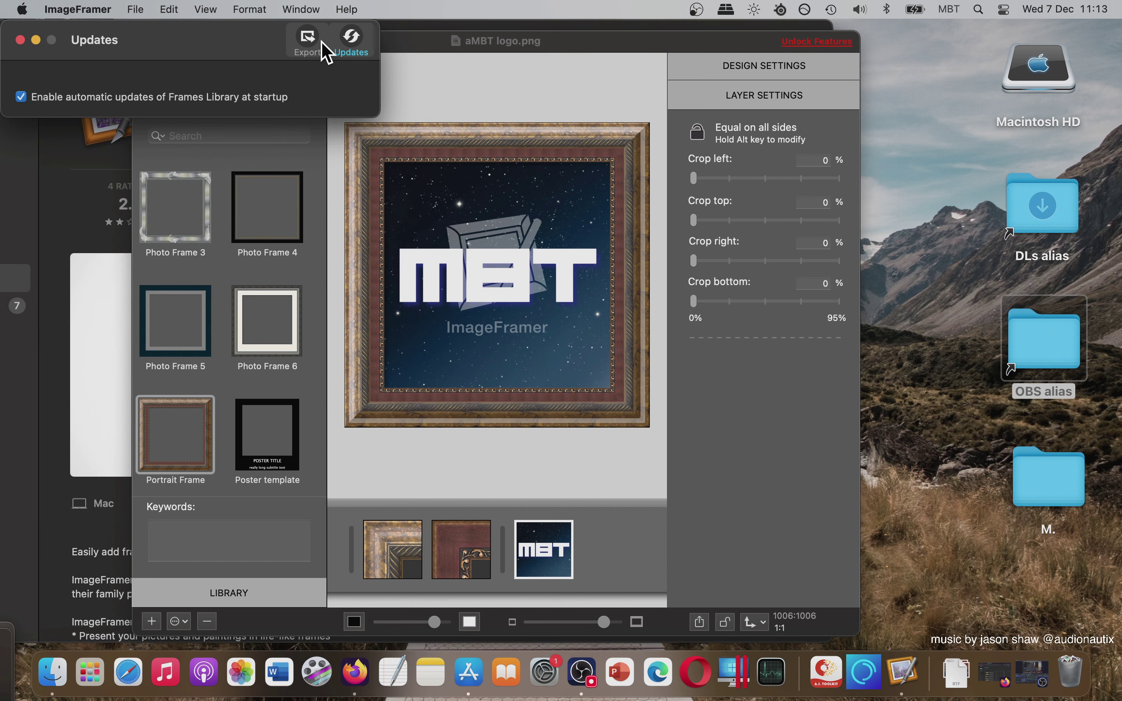
click(321, 40)
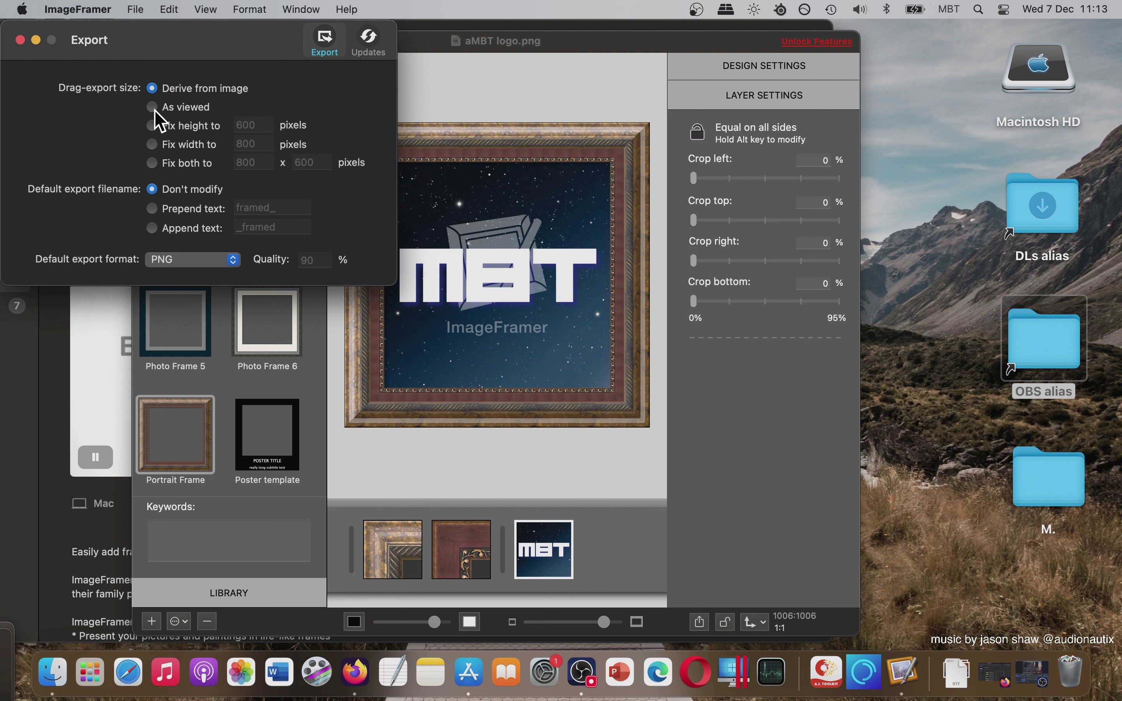
click(151, 88)
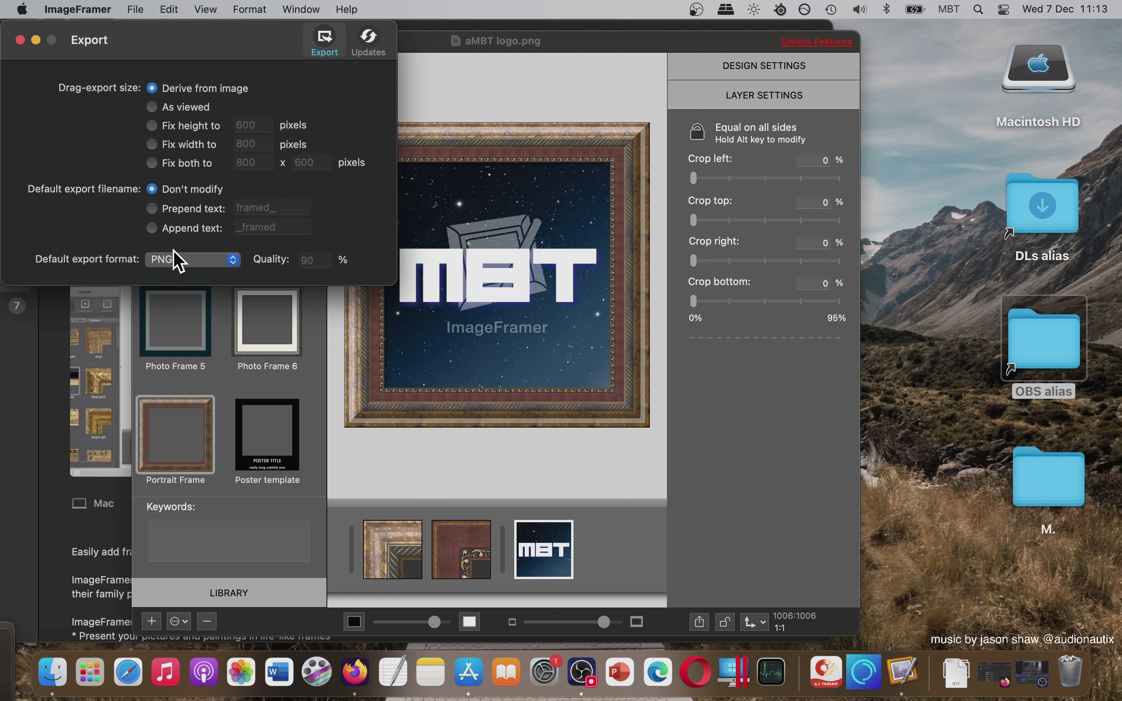
click(176, 261)
click(88, 225)
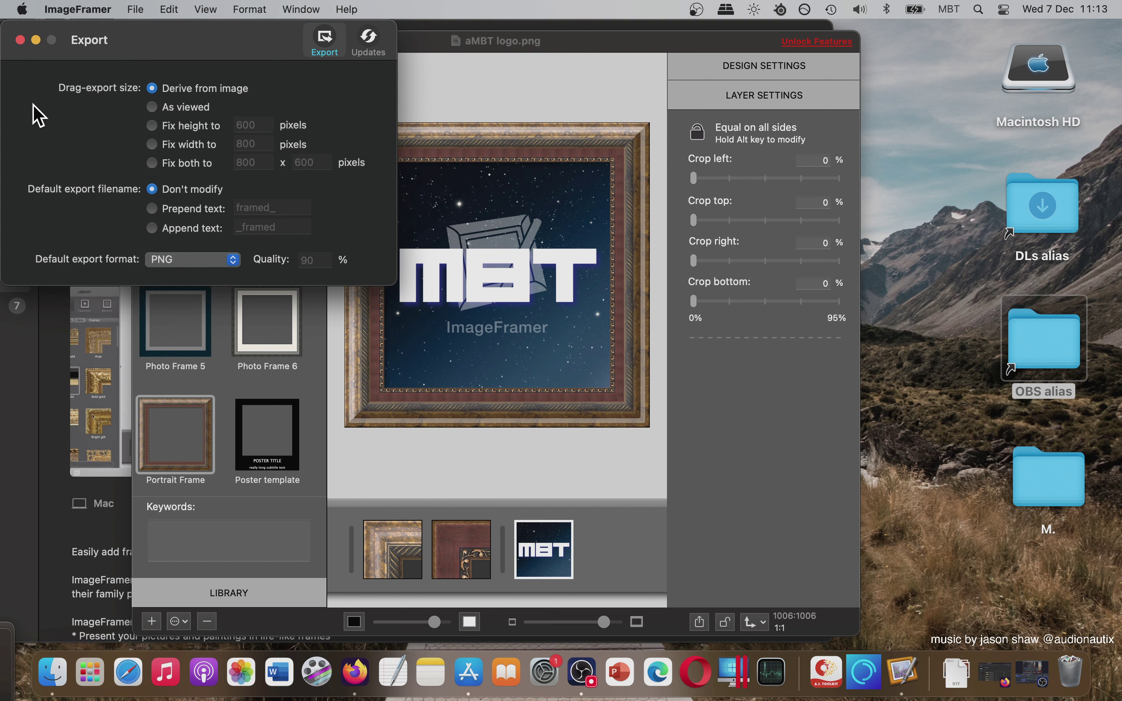
click(21, 41)
click(140, 9)
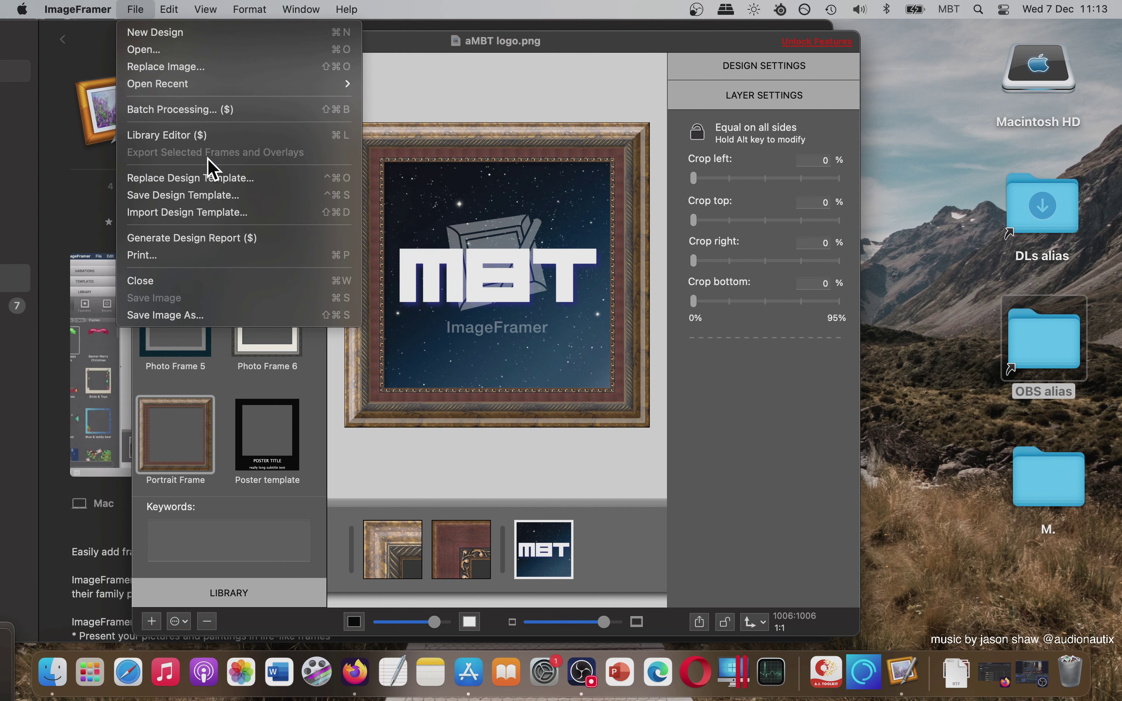
mouse_move(88, 10)
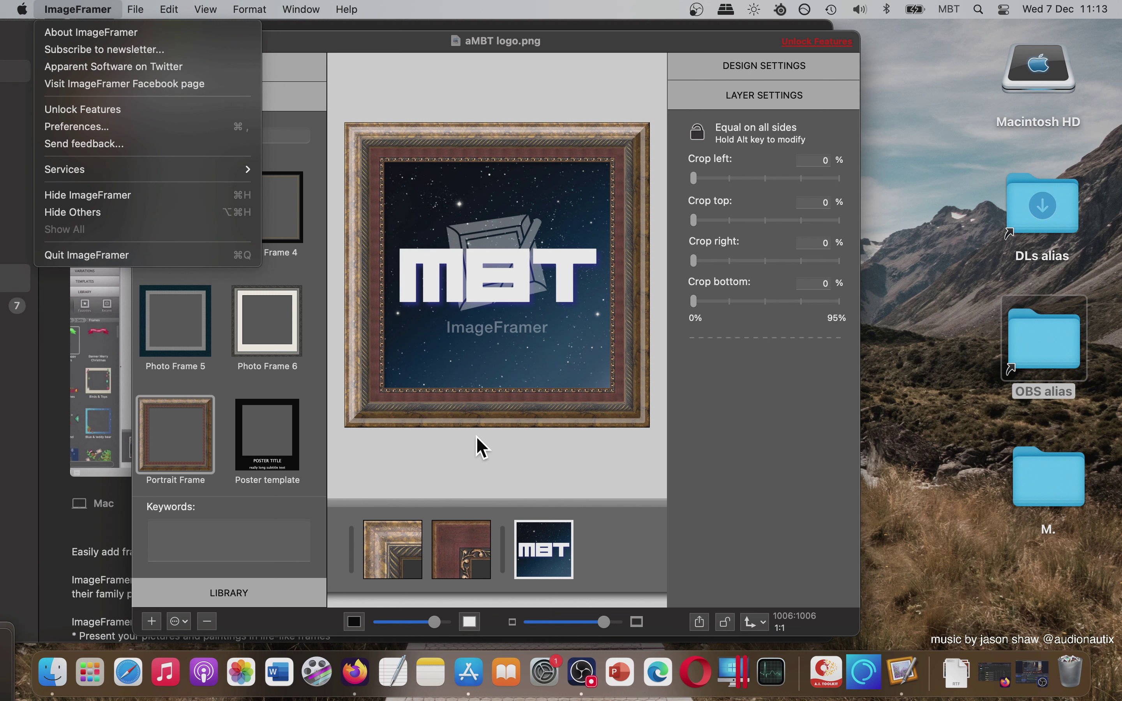
click(498, 453)
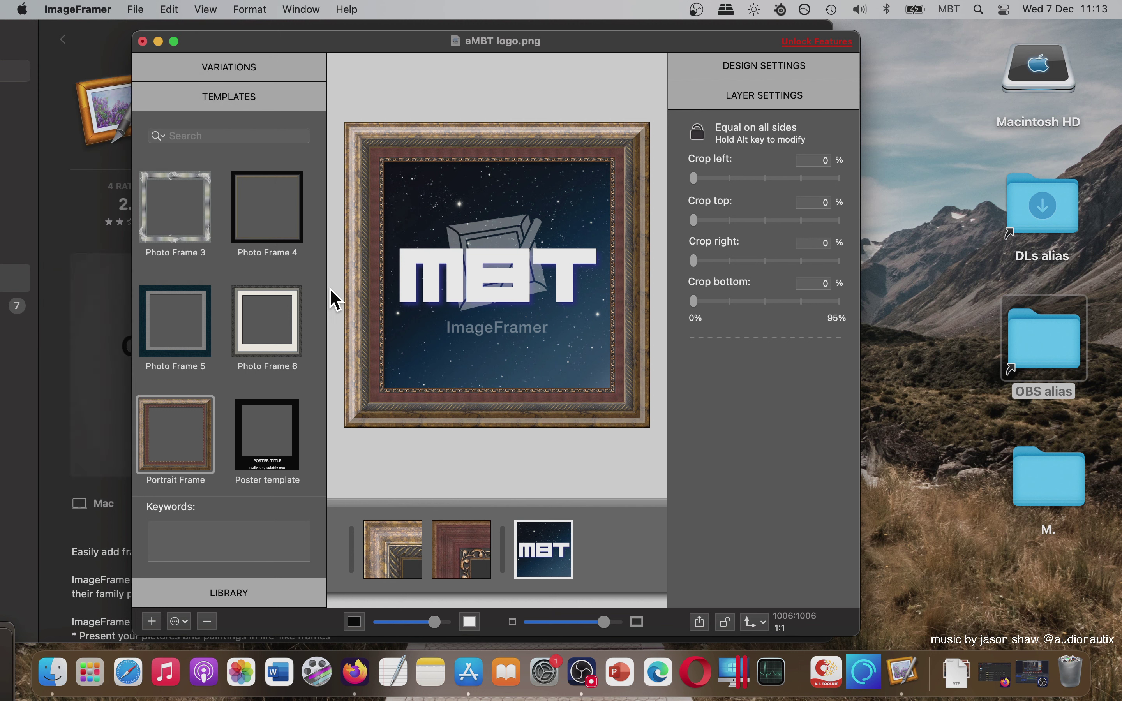
Check the design variations area, return to the templates and apply the Wedding template to the logo
click(237, 69)
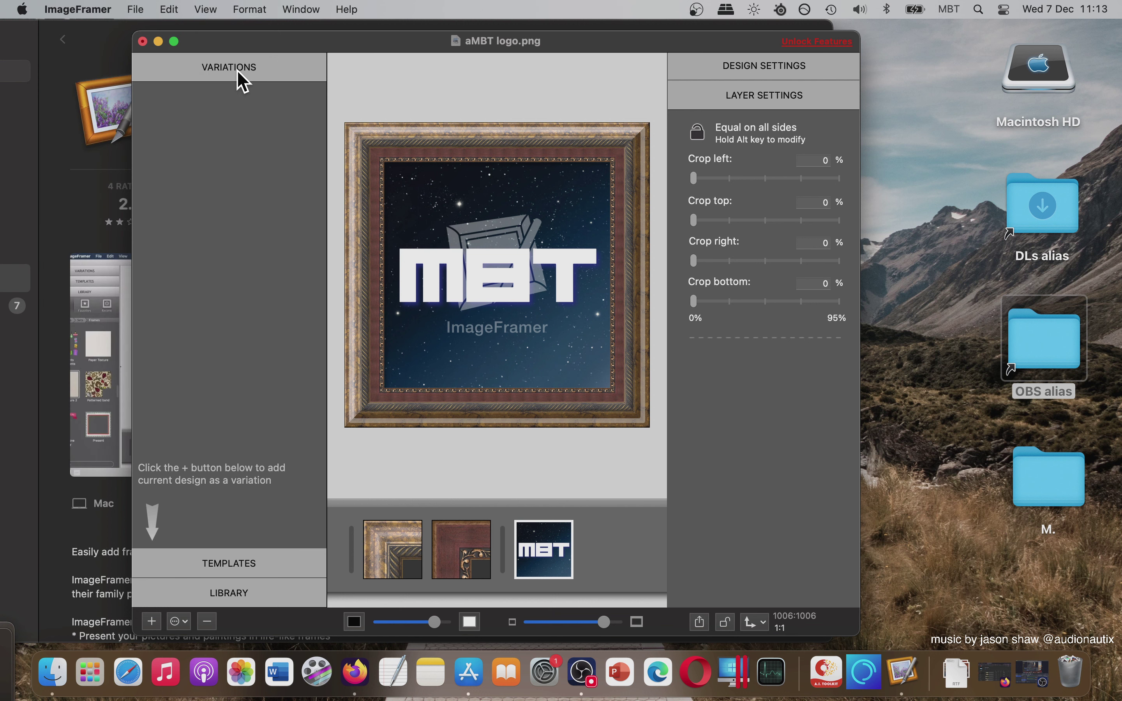
click(226, 563)
scroll(244, 328, down, 3)
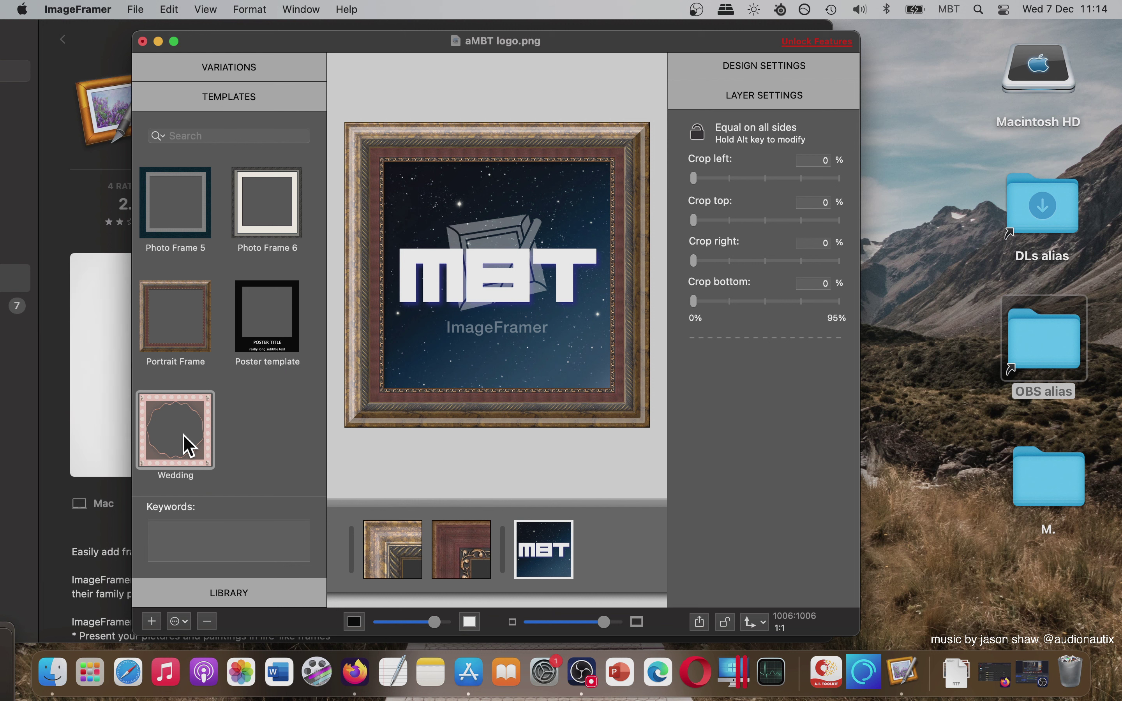
click(185, 445)
scroll(246, 458, up, 10)
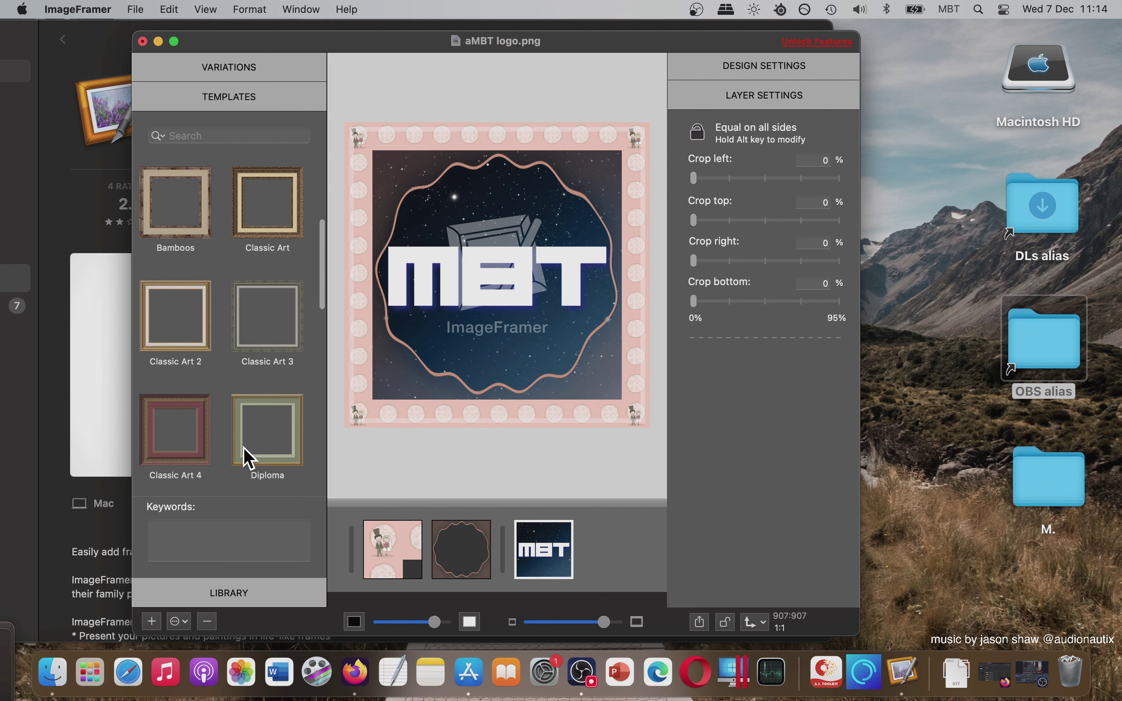
Add the Chicks corner and Eggs frames from the library's Easter set in the Holidays and celebrations collection
click(236, 592)
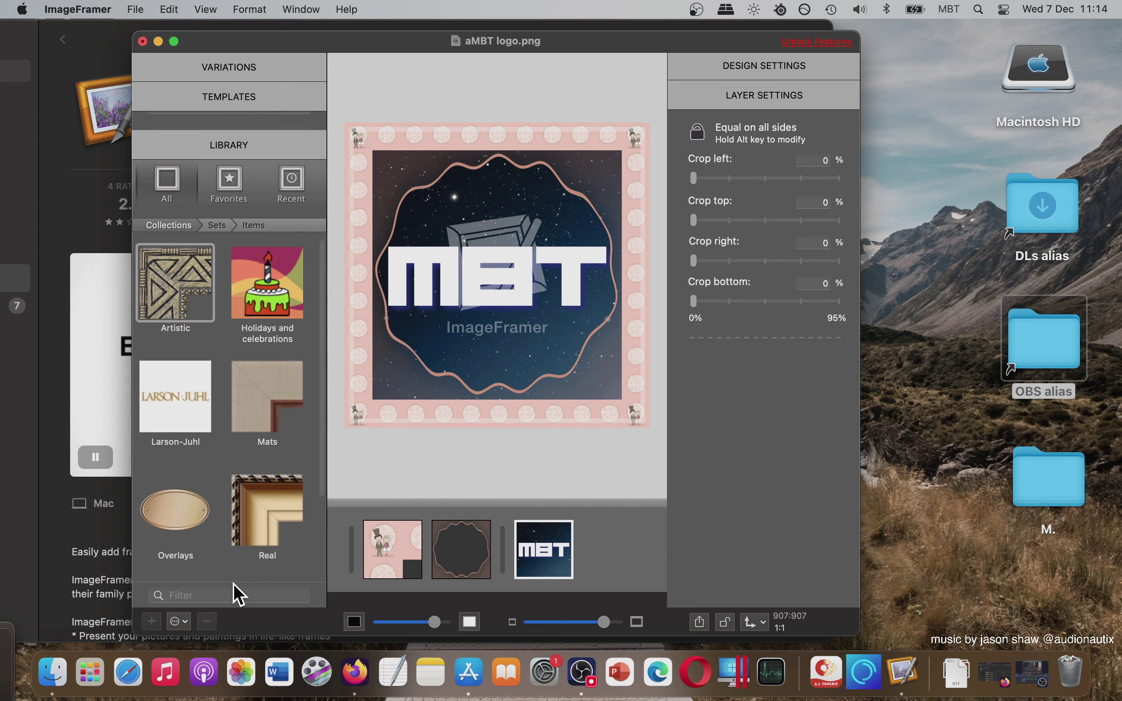
click(249, 271)
double_click(249, 271)
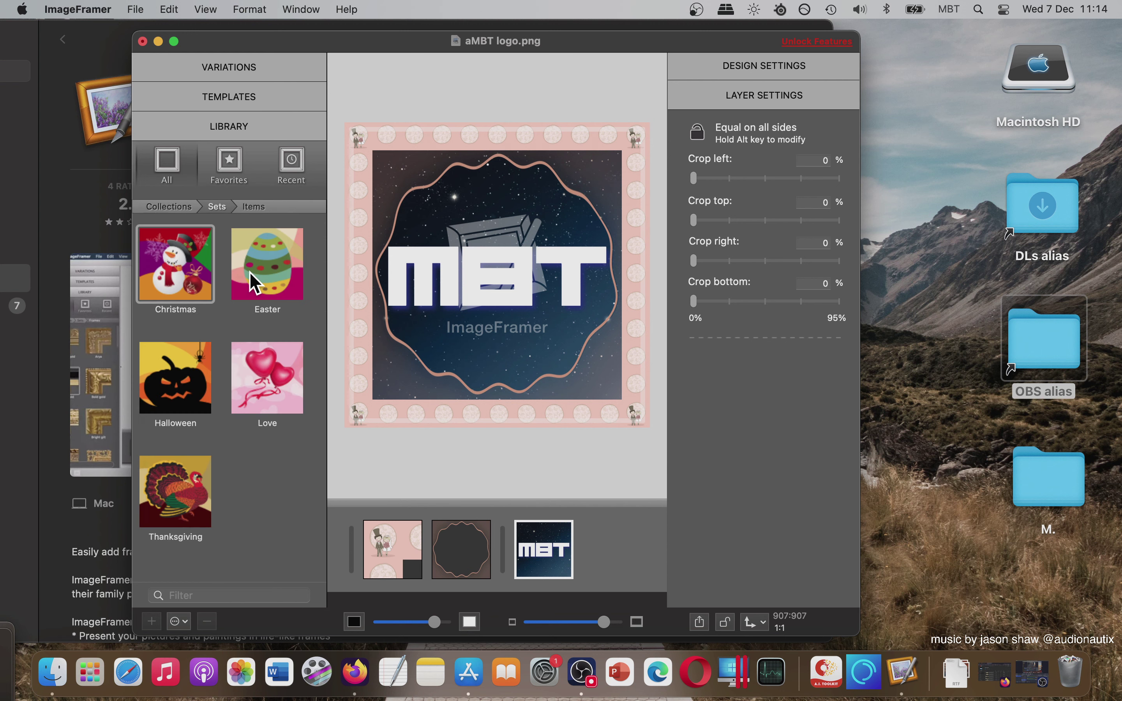
double_click(249, 271)
double_click(249, 271)
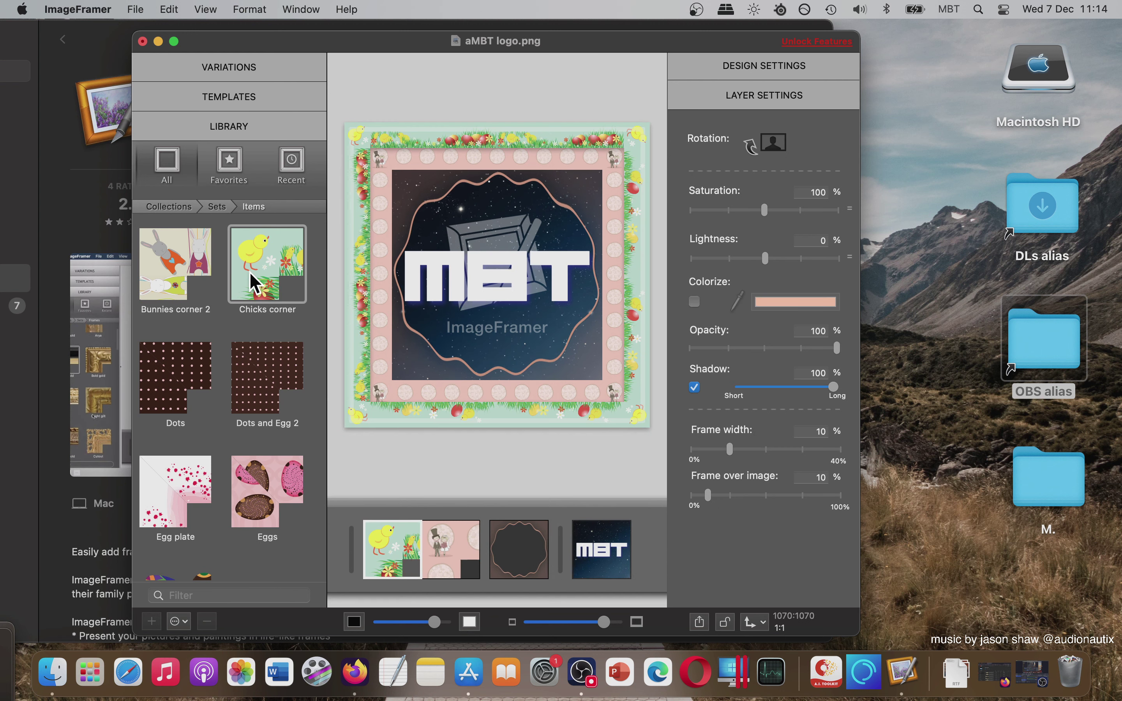
scroll(249, 374, down, 3)
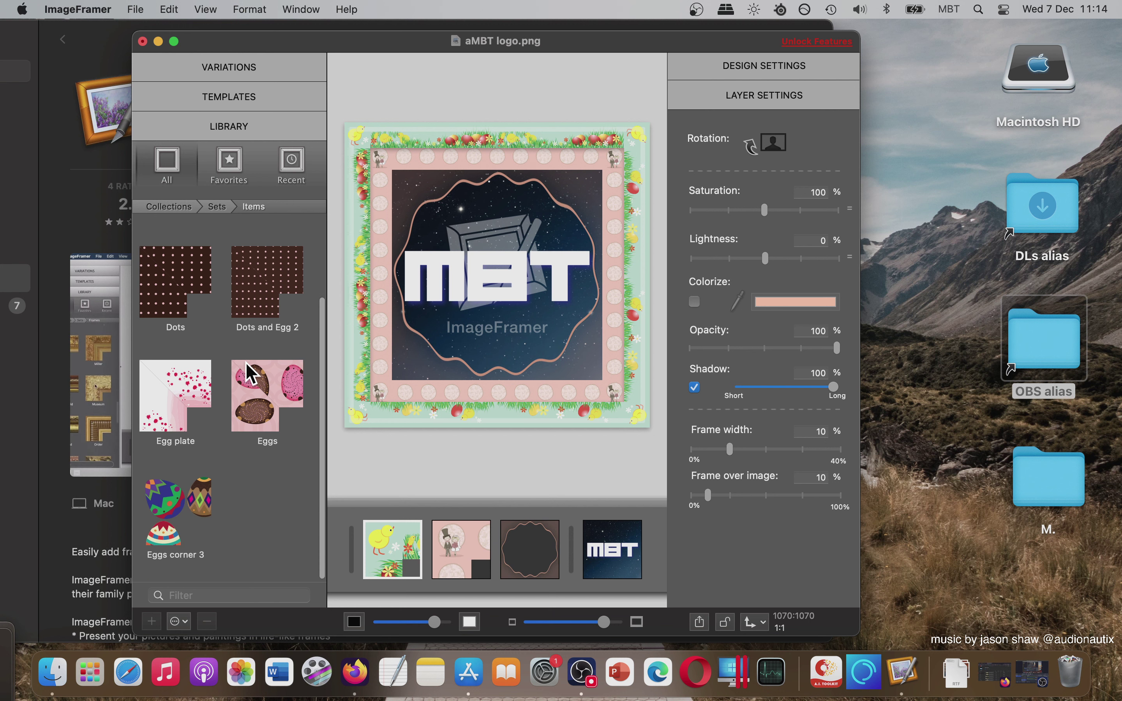
double_click(267, 399)
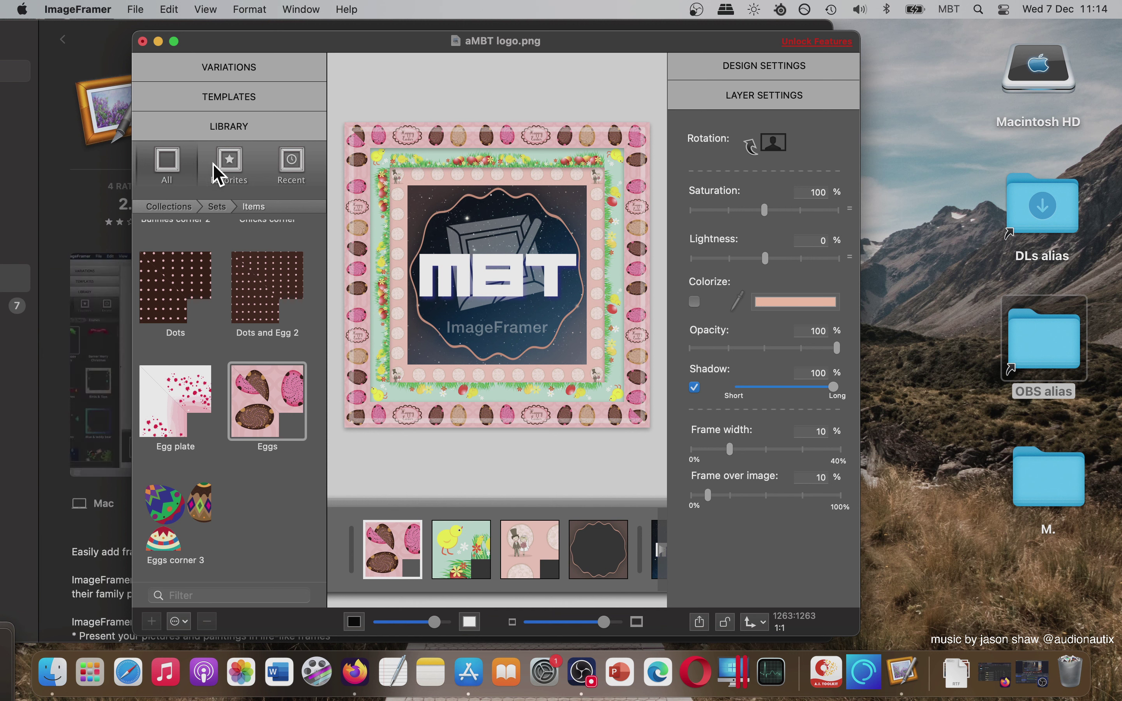
Add the Armor frame from the Bronze set of the library's Real collection
click(179, 209)
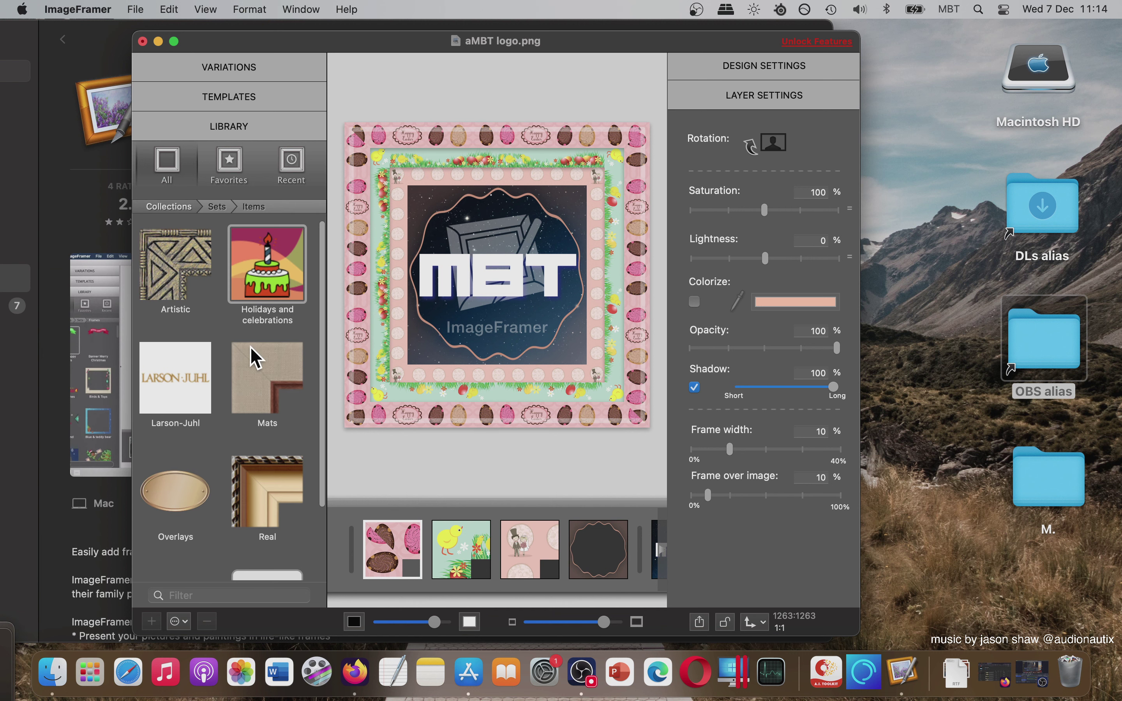
scroll(250, 355, down, 3)
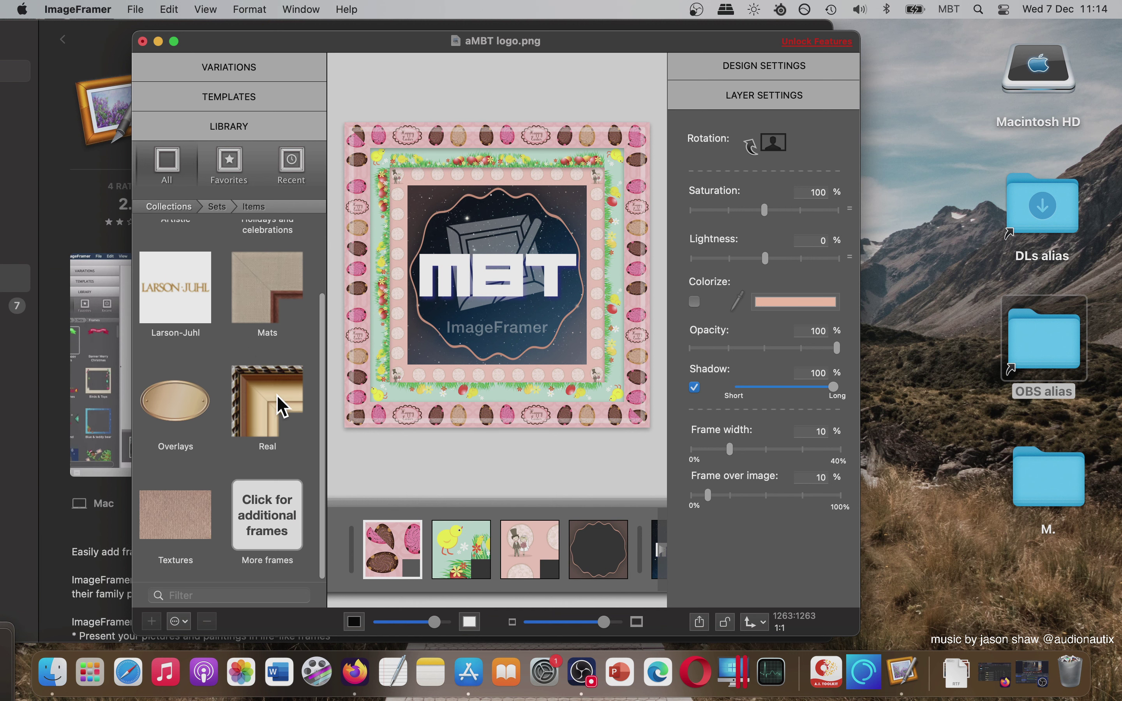
click(278, 403)
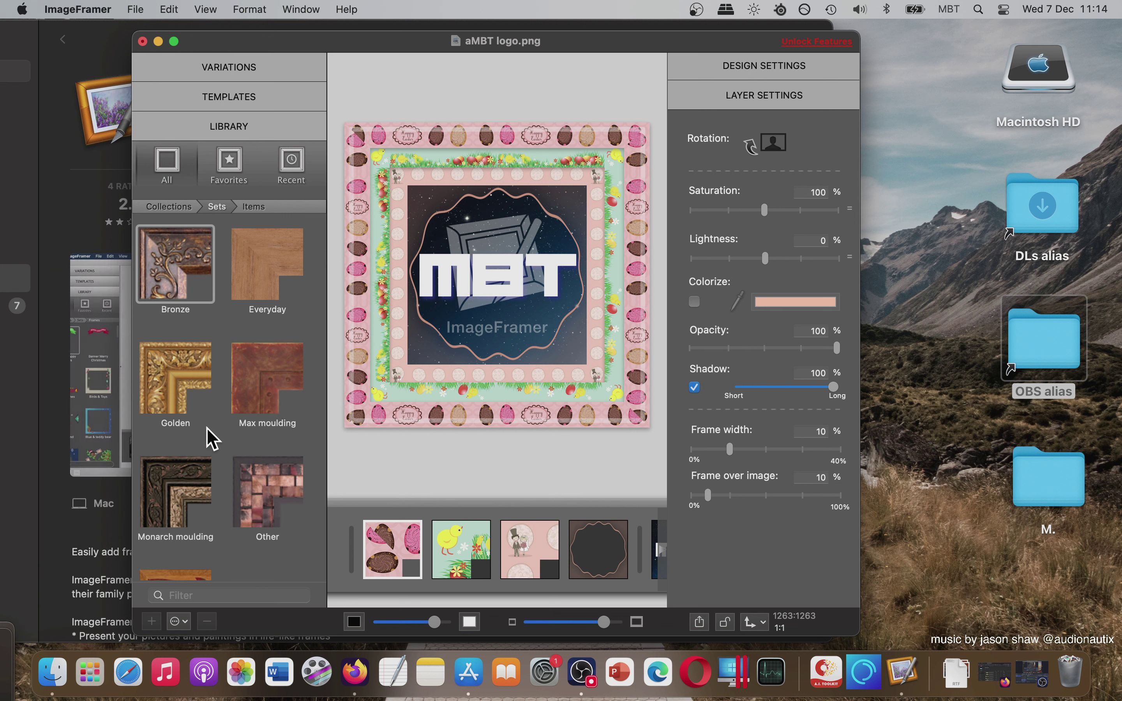
click(178, 290)
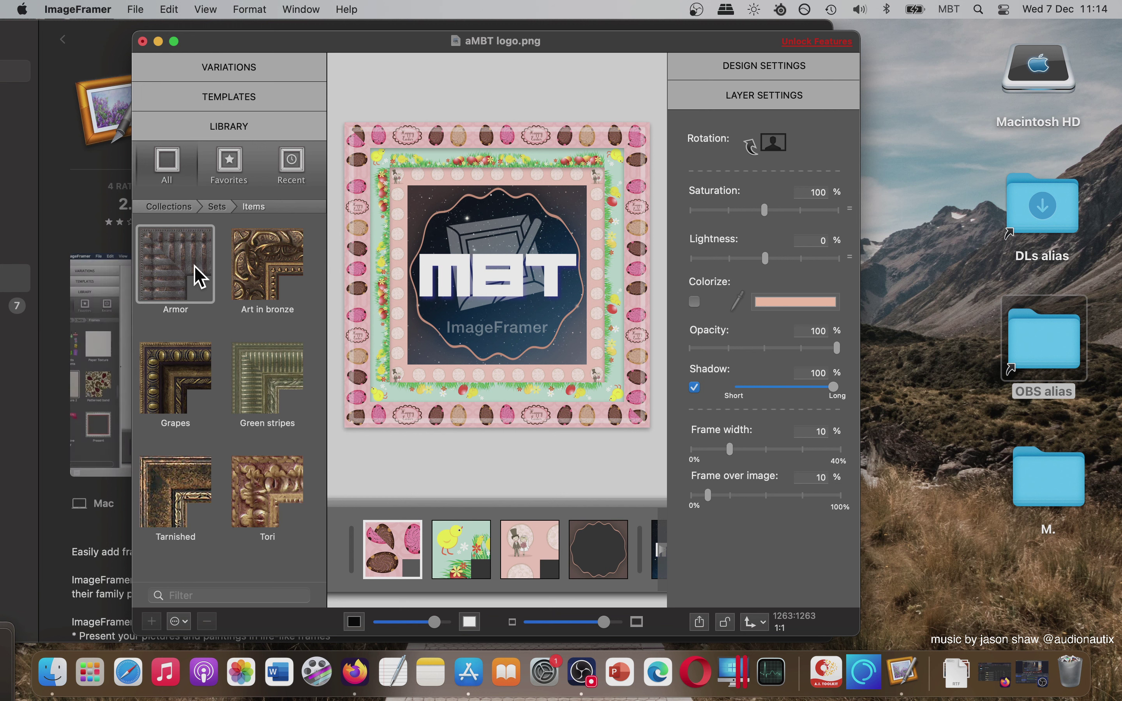
double_click(197, 277)
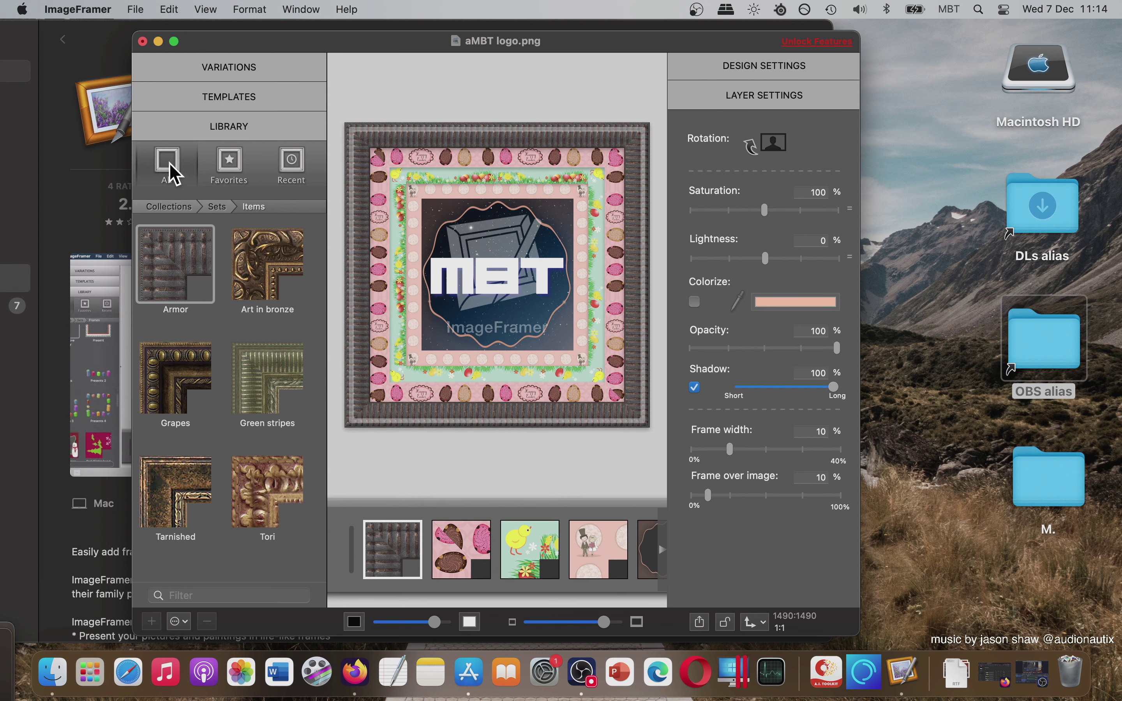
Add the Gold groove frame from the Golden set of the library's Real collection
click(178, 207)
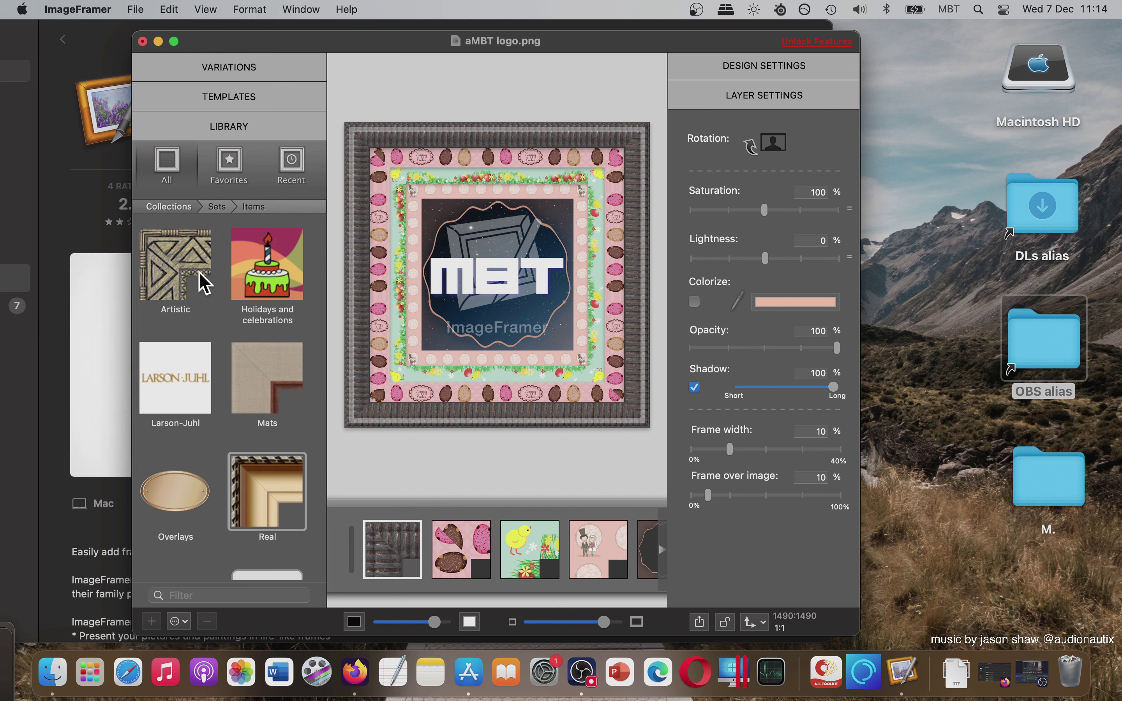
click(207, 294)
double_click(287, 488)
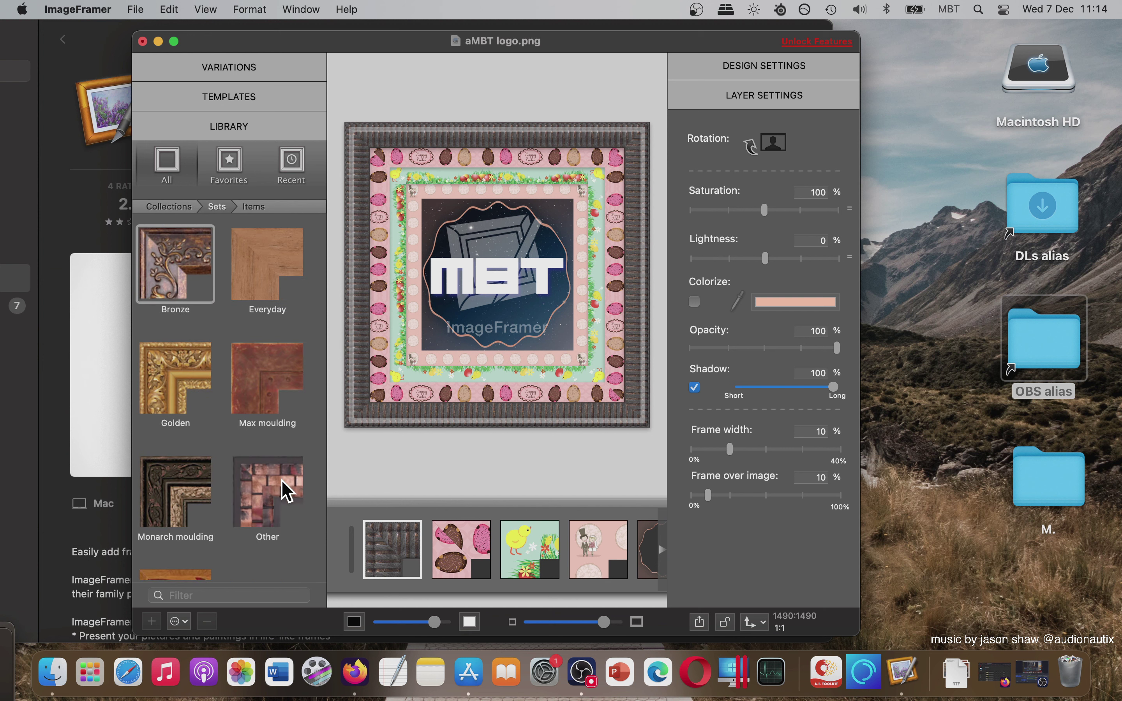
scroll(243, 481, down, 3)
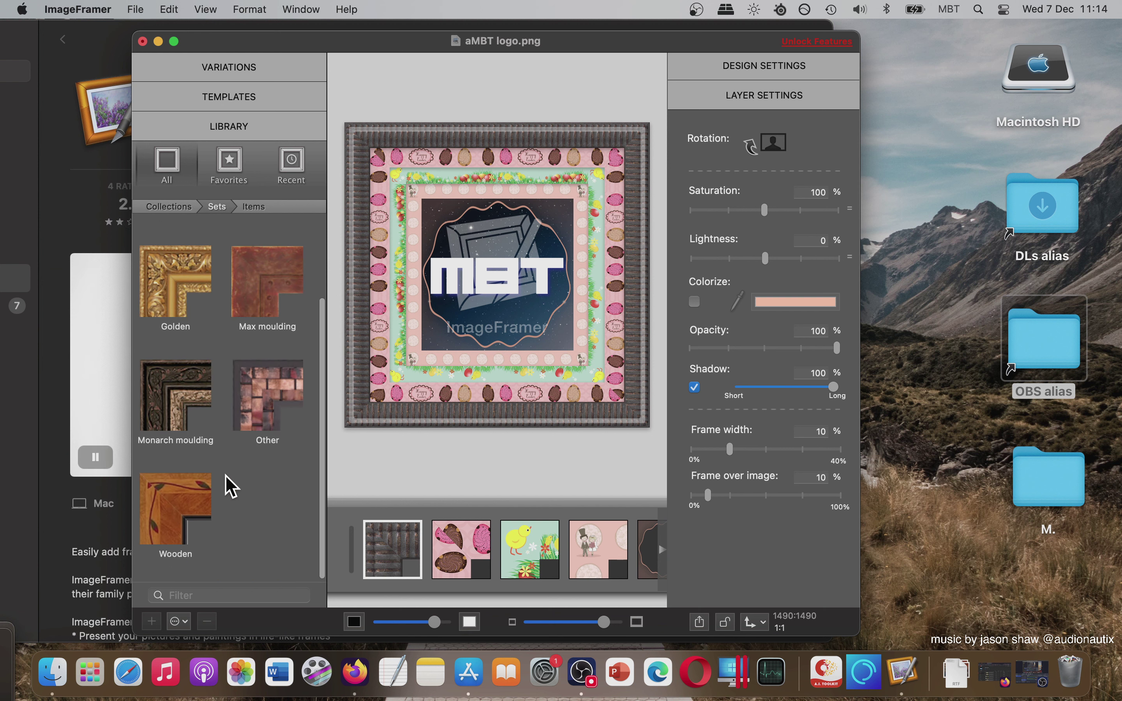
double_click(188, 321)
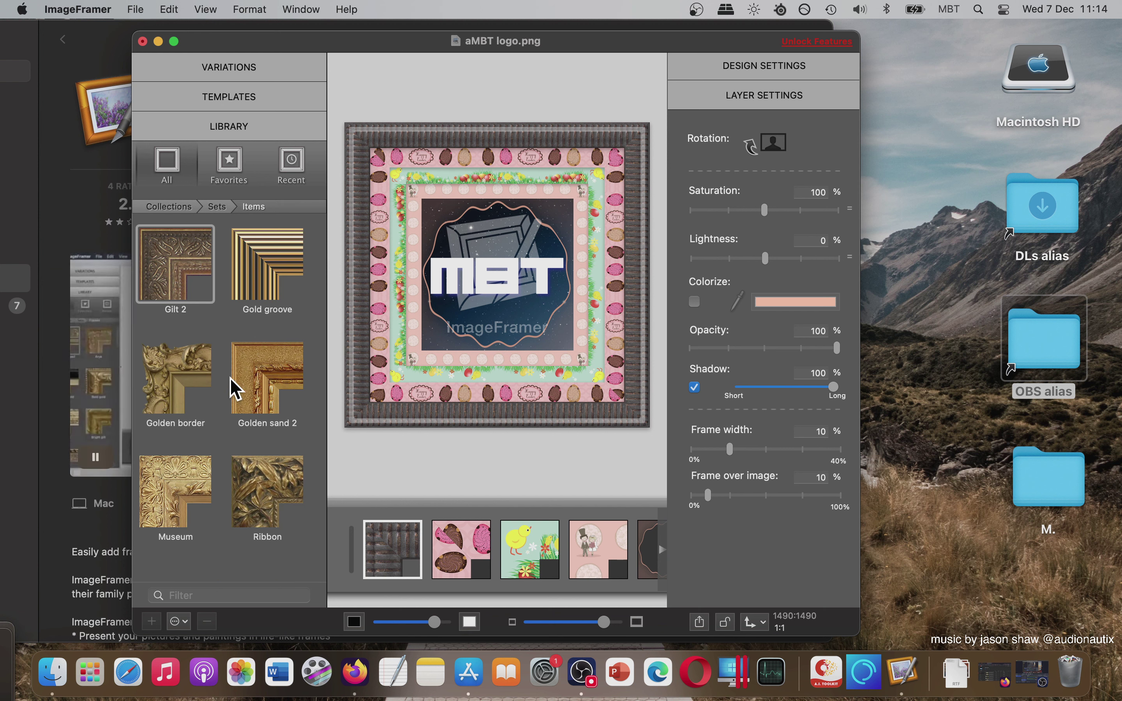
click(261, 299)
double_click(262, 300)
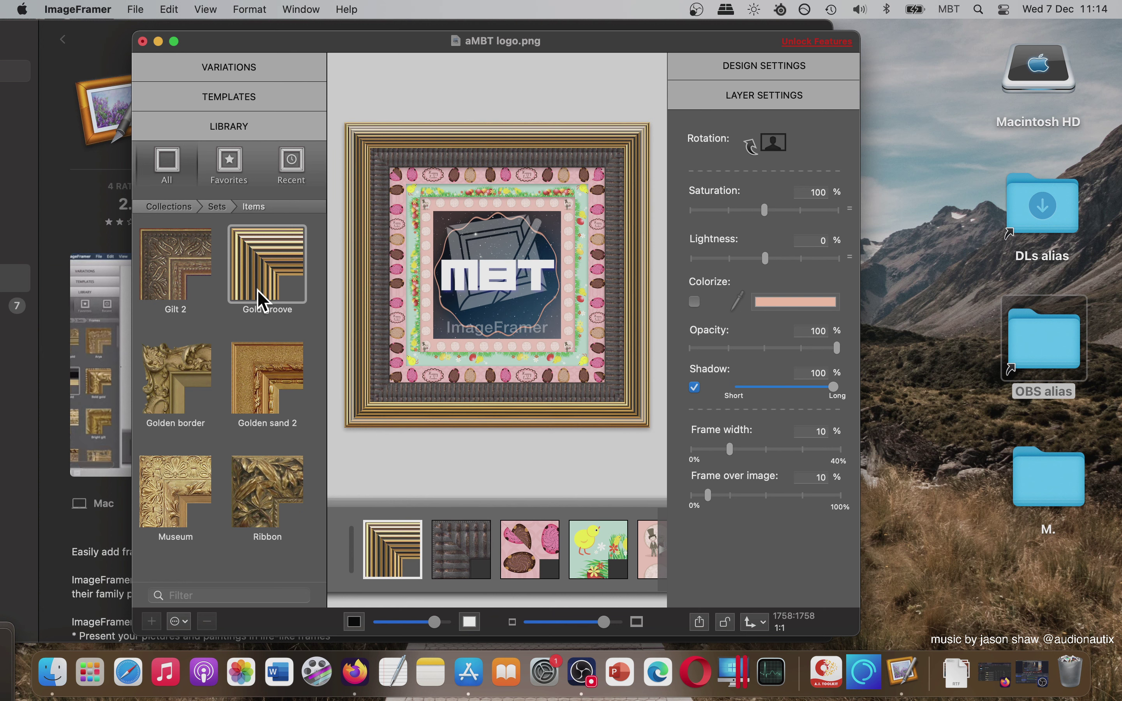
Surround the design with the Golden sand 2, Ribbon, Museum, Golden border and Gilt 2 frames, in that order
click(263, 381)
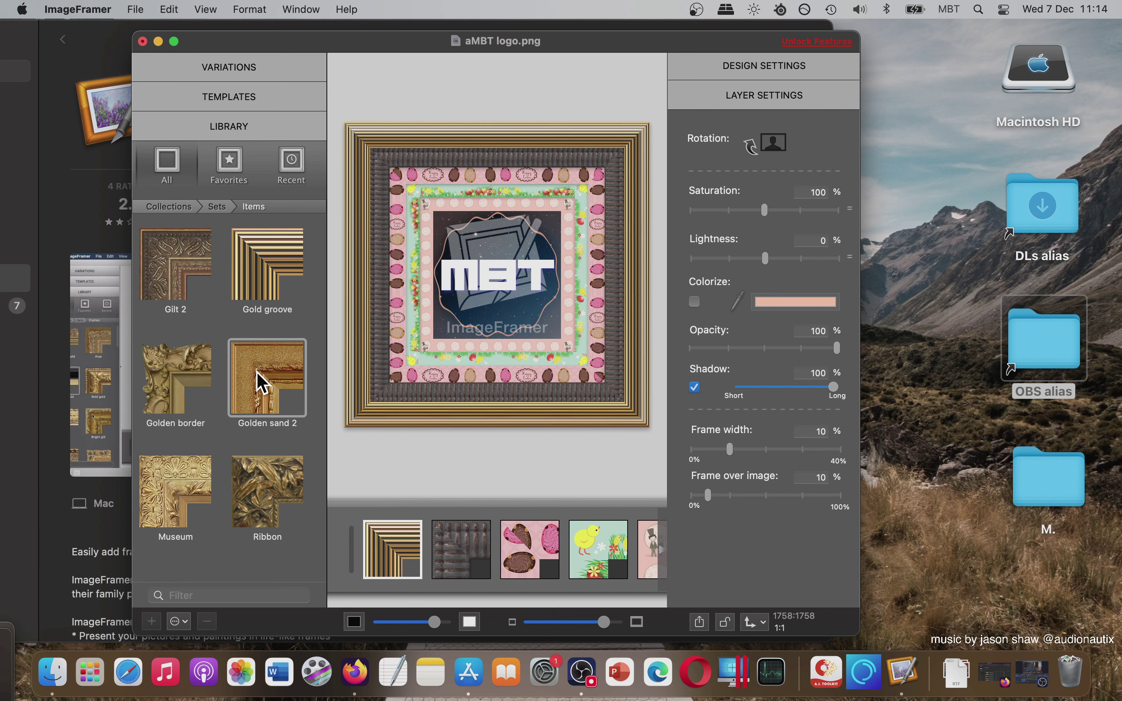
double_click(263, 381)
click(261, 465)
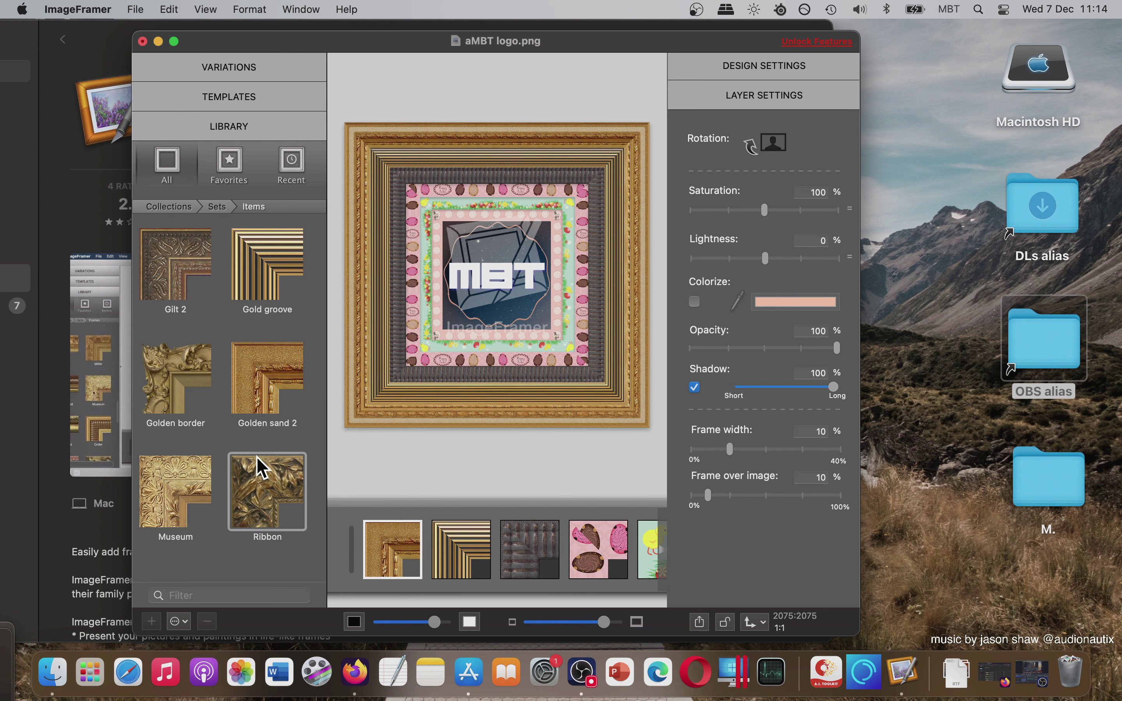
double_click(259, 463)
click(192, 490)
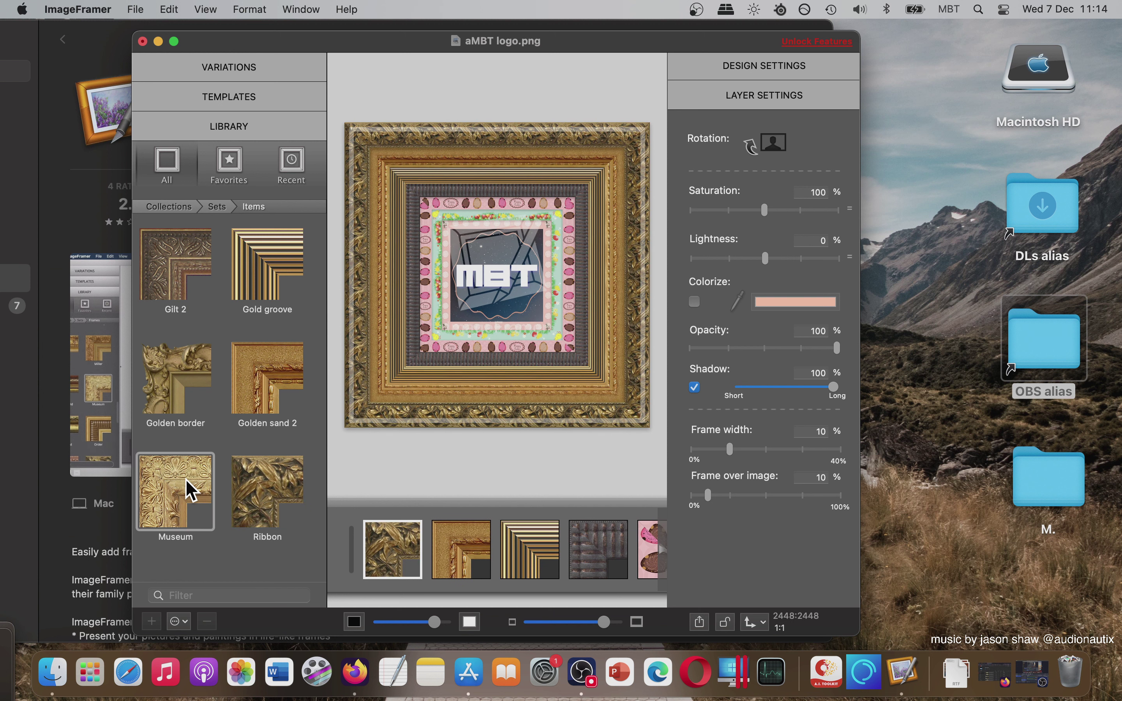
double_click(192, 490)
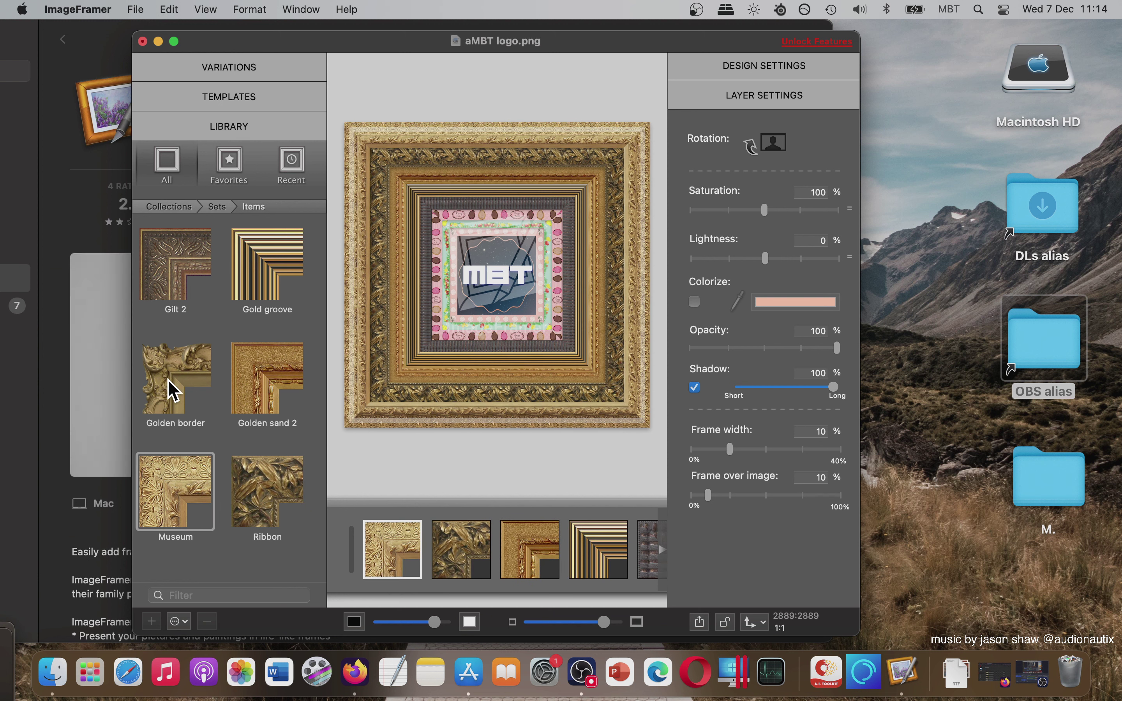
double_click(171, 392)
click(186, 278)
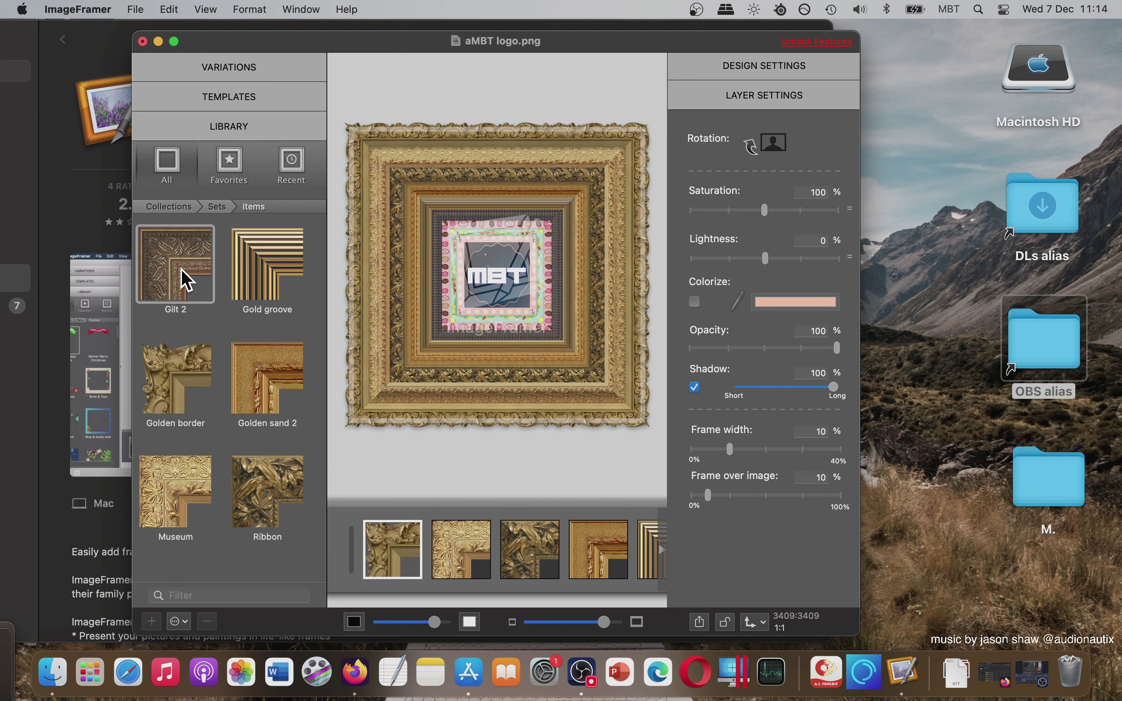
double_click(185, 279)
Add the Gold groove, Golden sand 2 and Ribbon frames around the outside of the design, in that order
click(257, 280)
double_click(255, 276)
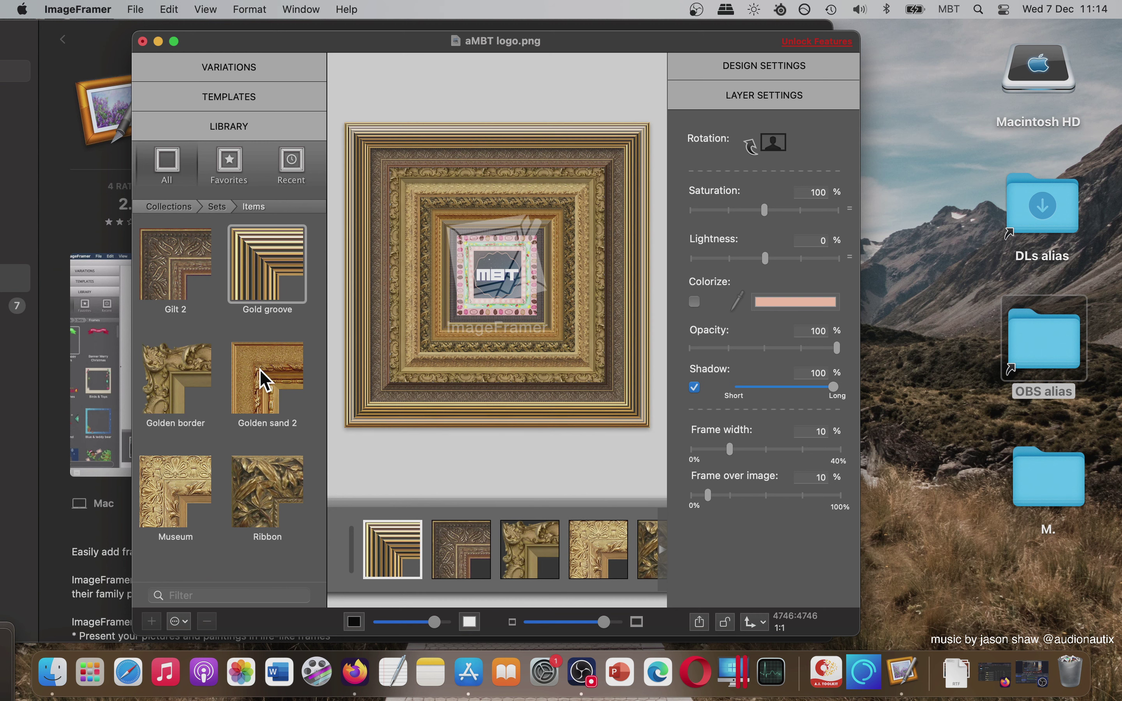
click(259, 371)
double_click(259, 371)
click(271, 451)
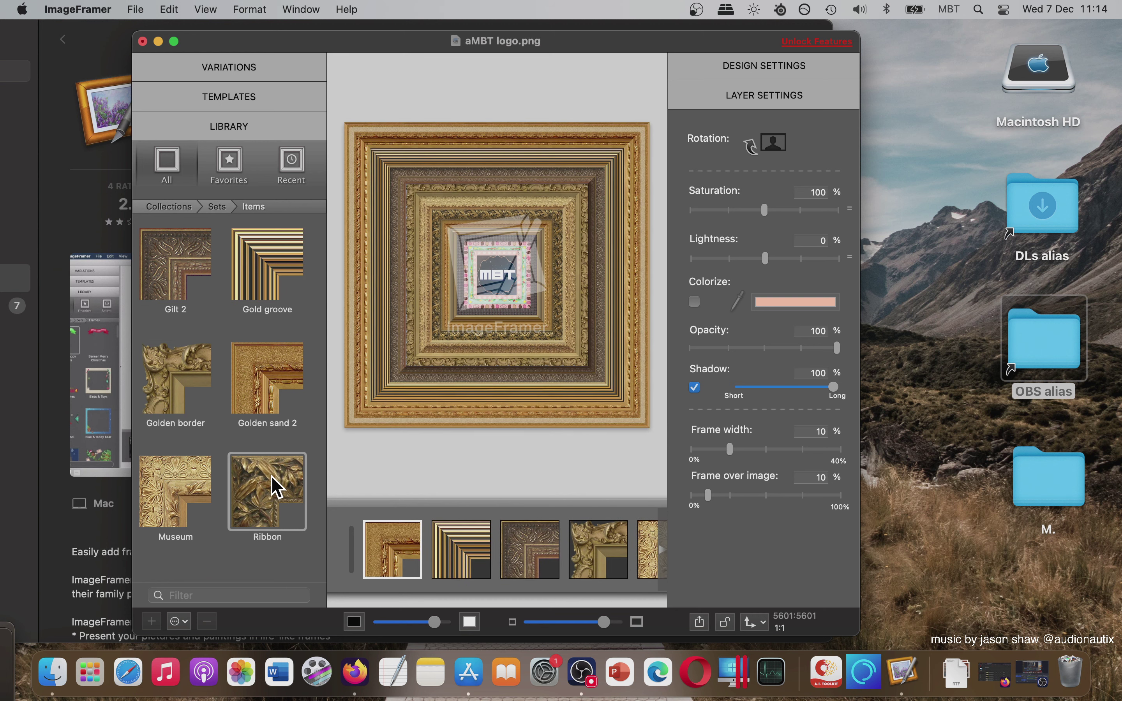
double_click(276, 487)
Surround the design with the Museum, Golden border and Gilt 2 frames, in that order
click(194, 489)
double_click(195, 482)
click(180, 420)
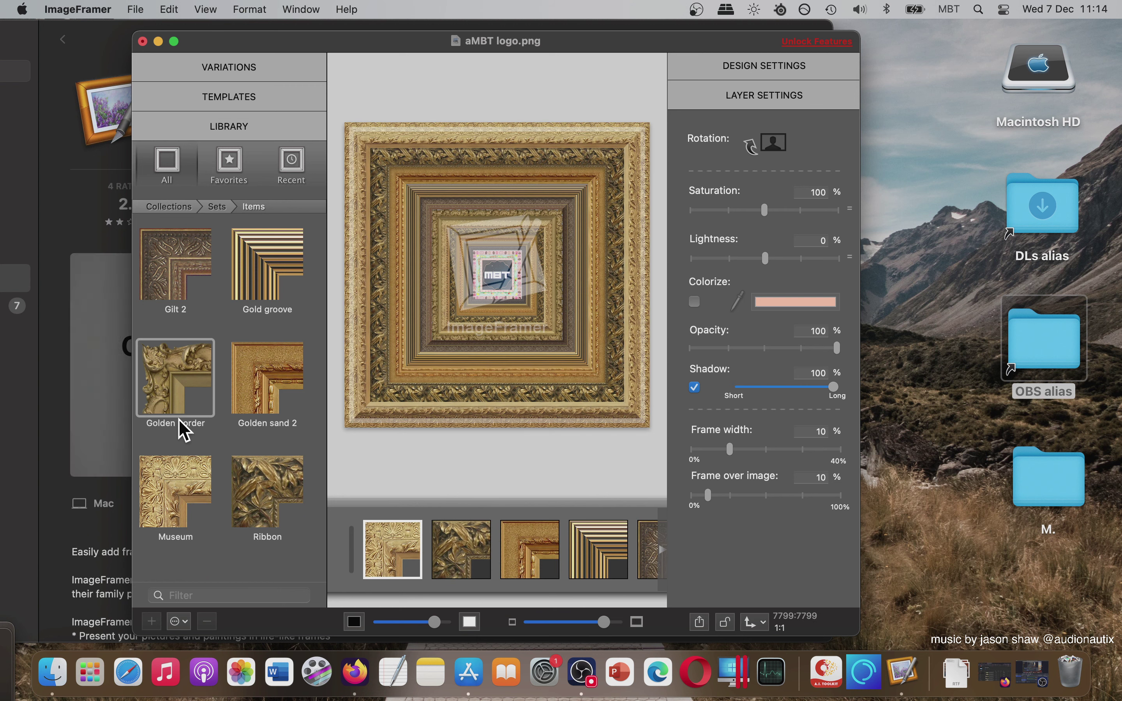
double_click(180, 421)
click(168, 304)
double_click(167, 304)
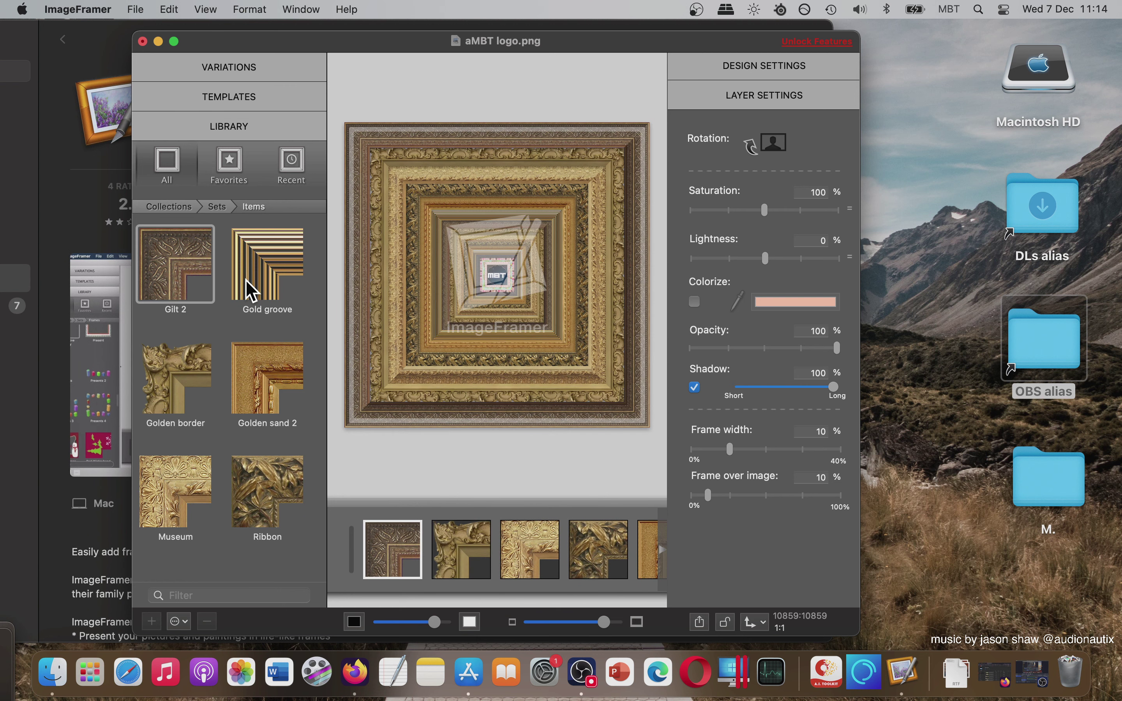
Add another round of Gold groove, Golden sand 2 and Ribbon frames around the design, in that order
click(250, 290)
double_click(249, 295)
click(263, 364)
double_click(262, 373)
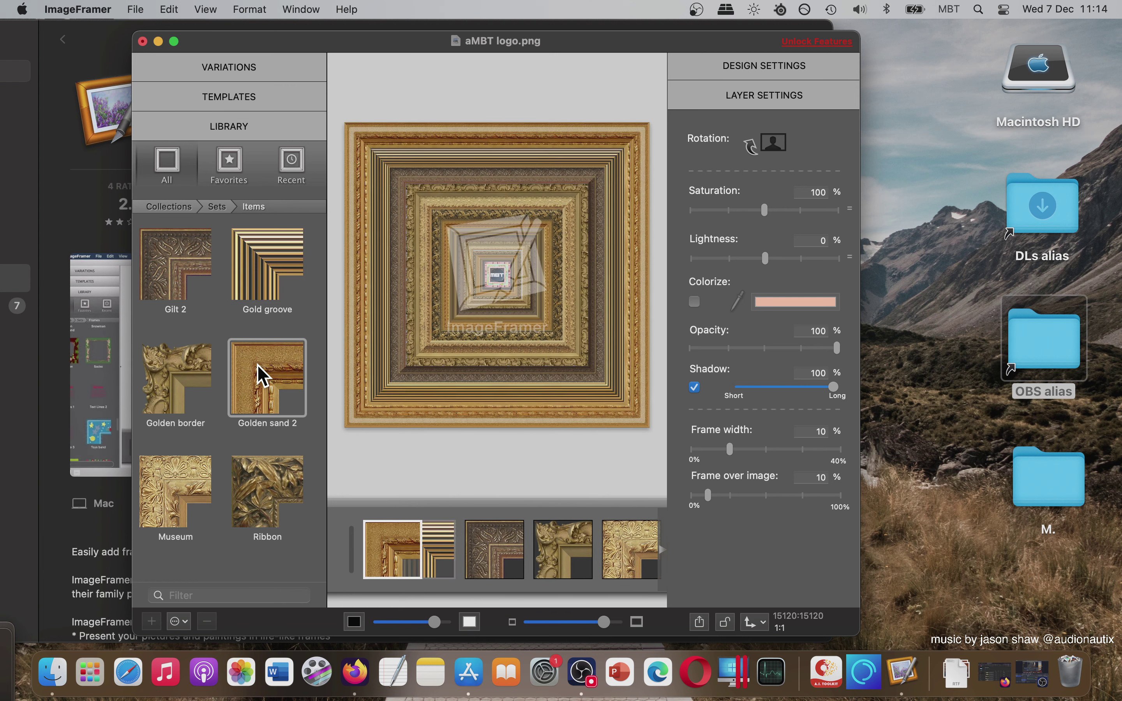
double_click(263, 510)
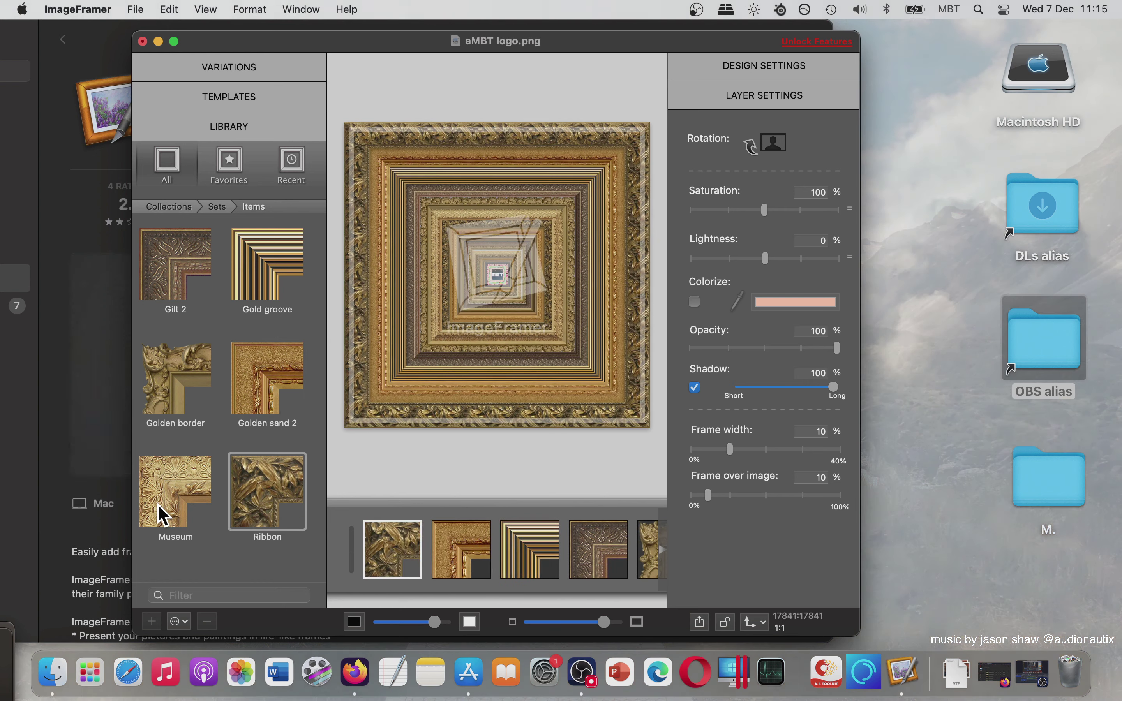
Complete the second round by adding the Museum, Golden border and Gilt 2 frames outermost, in that order
double_click(160, 515)
click(170, 399)
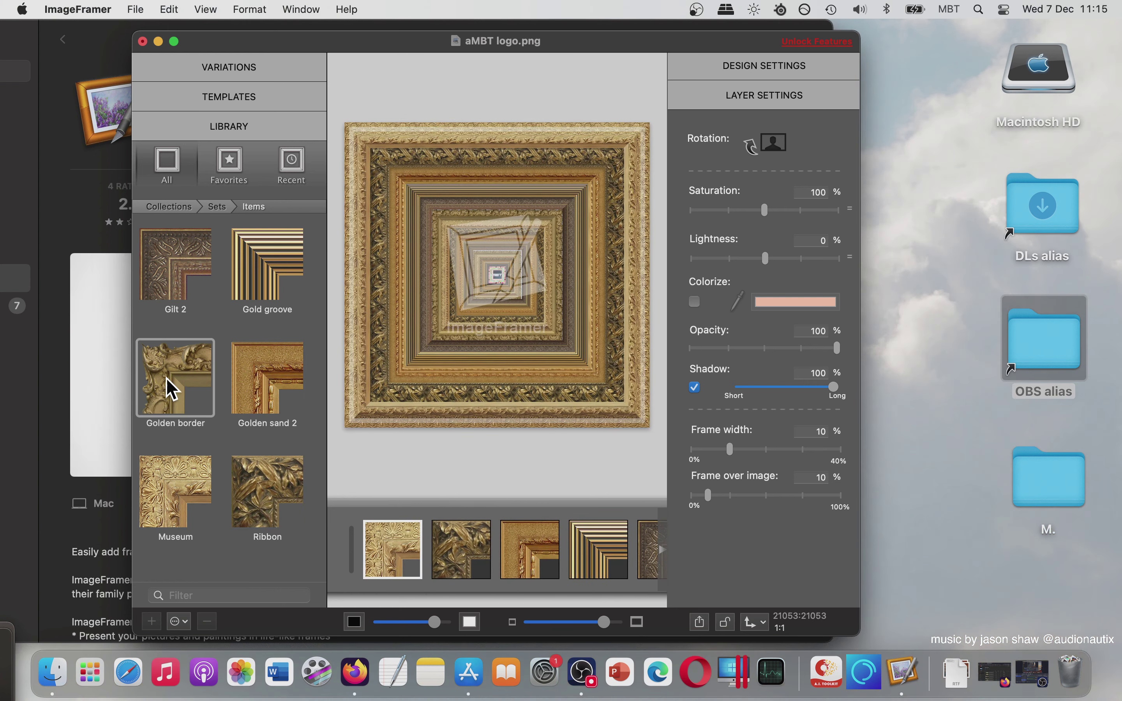
double_click(172, 389)
click(163, 262)
double_click(163, 262)
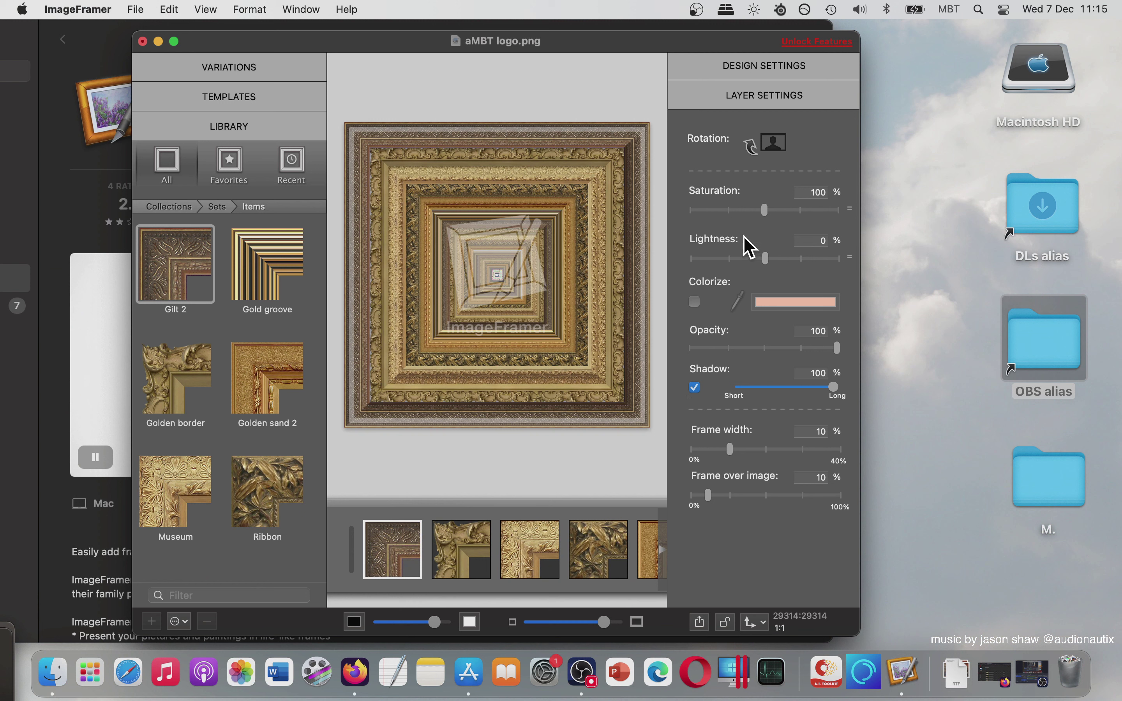
Set the outermost Gilt 2 frame's saturation to 166,47%, reduce its width to 0,12% and set its overlap over the image to 0%
click(813, 210)
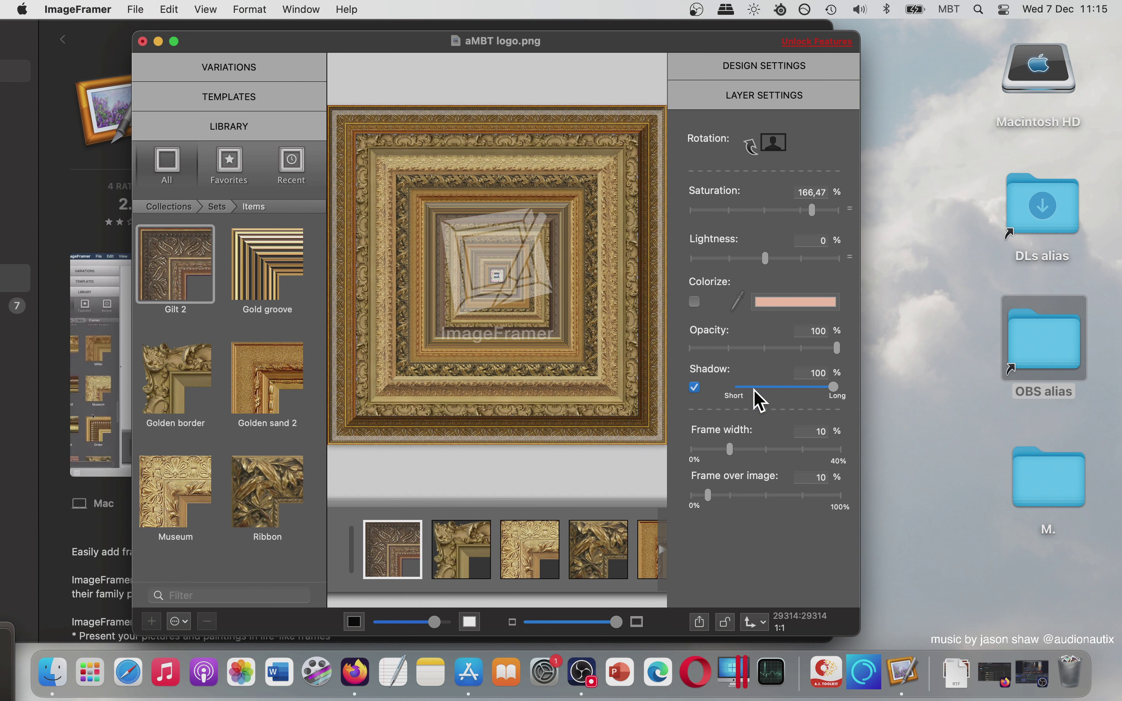
drag(778, 448, 814, 450)
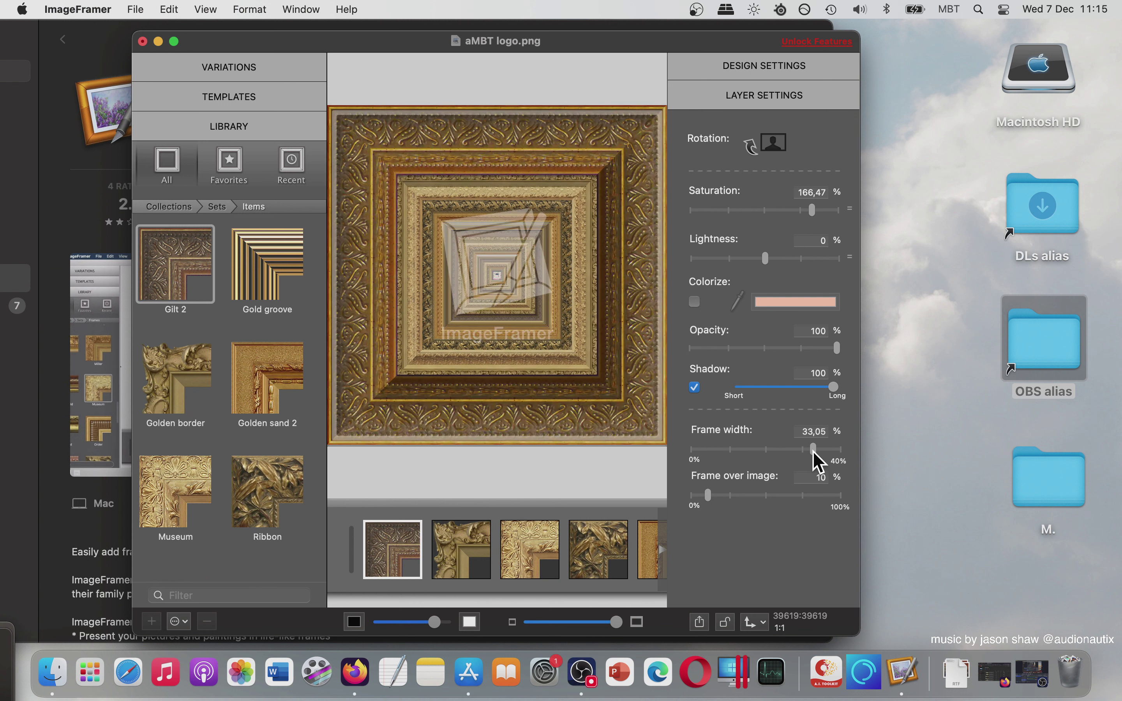
click(694, 449)
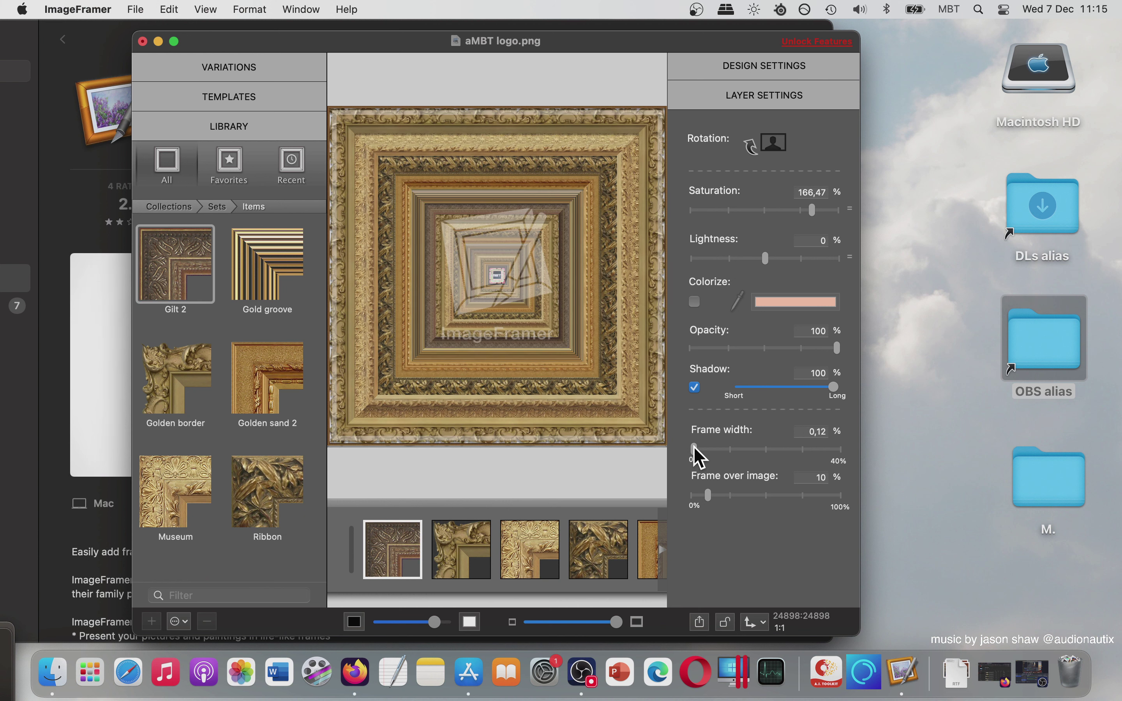
click(692, 495)
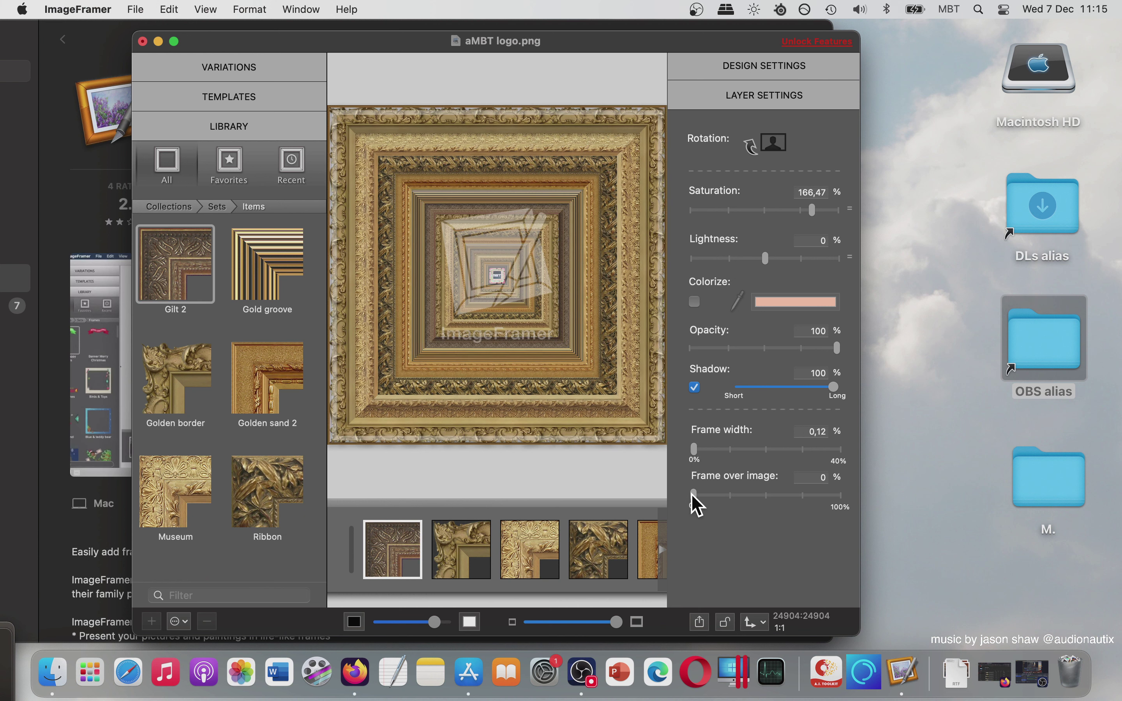
Raise the outermost Gilt 2 frame's overlap over the image to 100% and its width to 40%
click(813, 494)
click(840, 496)
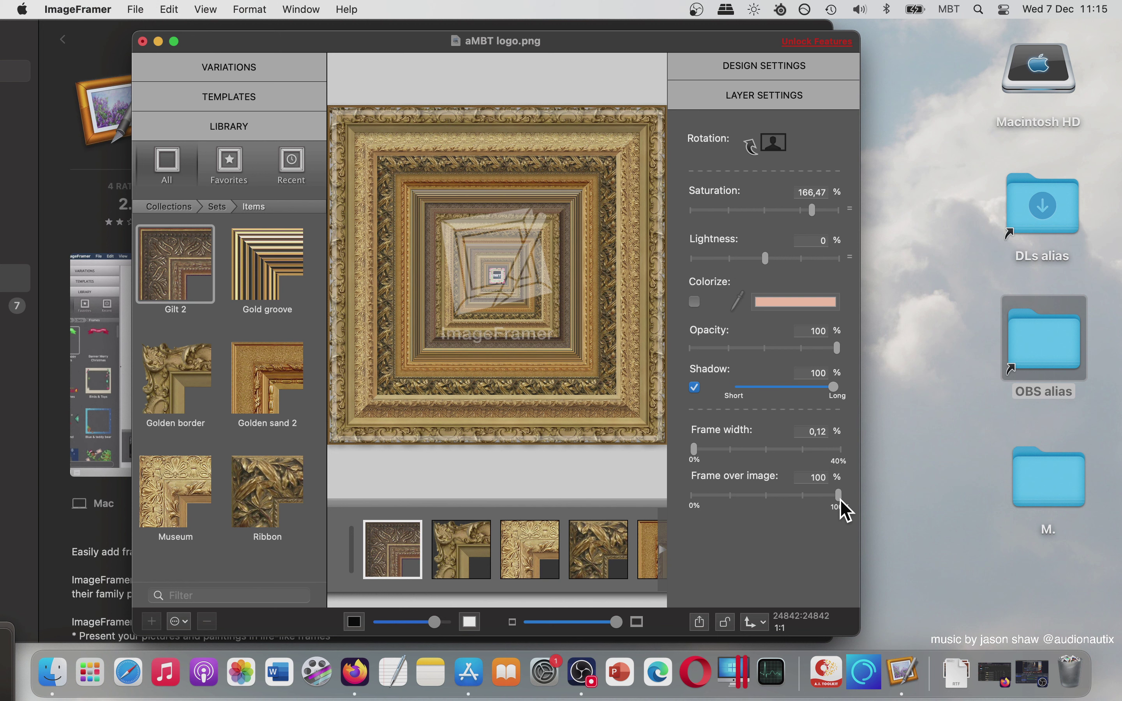
click(832, 450)
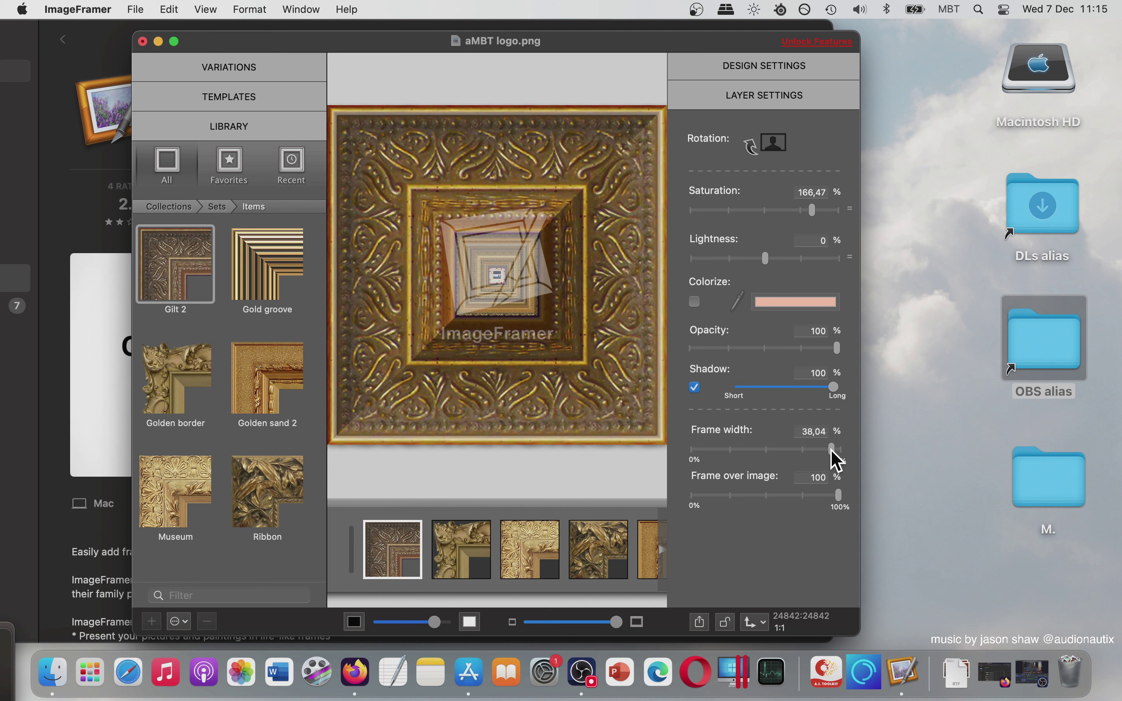
click(840, 451)
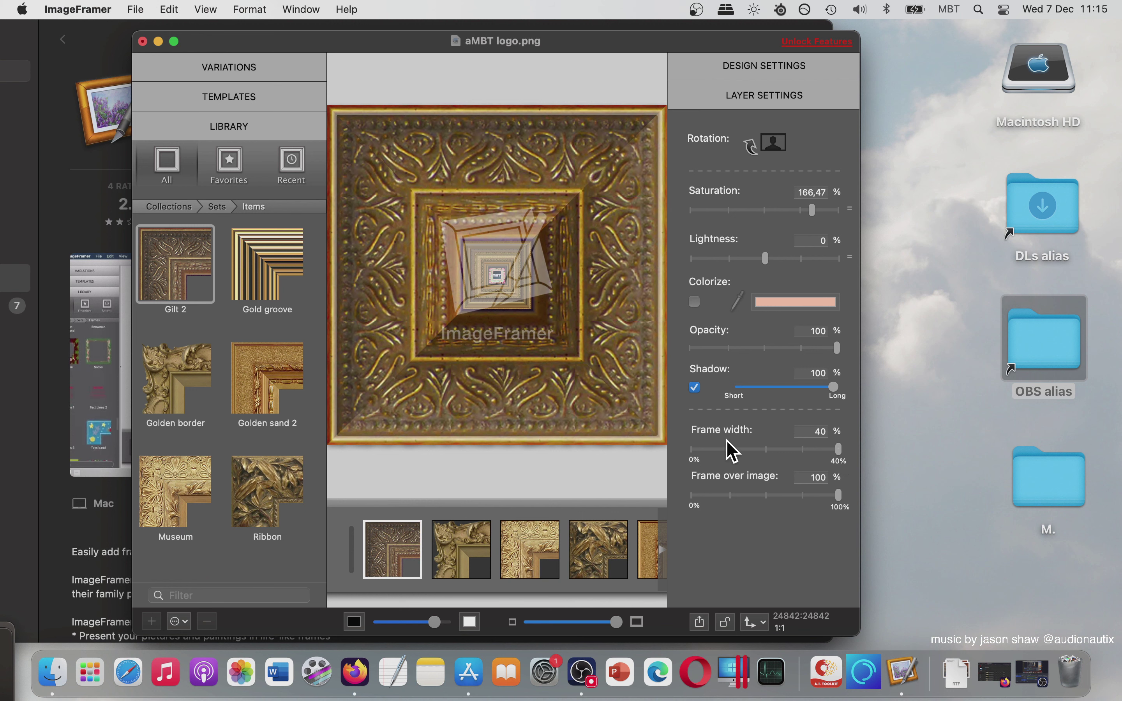
Set the outermost Gilt 2 frame's width and overlap to 0%, lightness to 78,14%, saturation to 10,11% and opacity to 0%
click(693, 449)
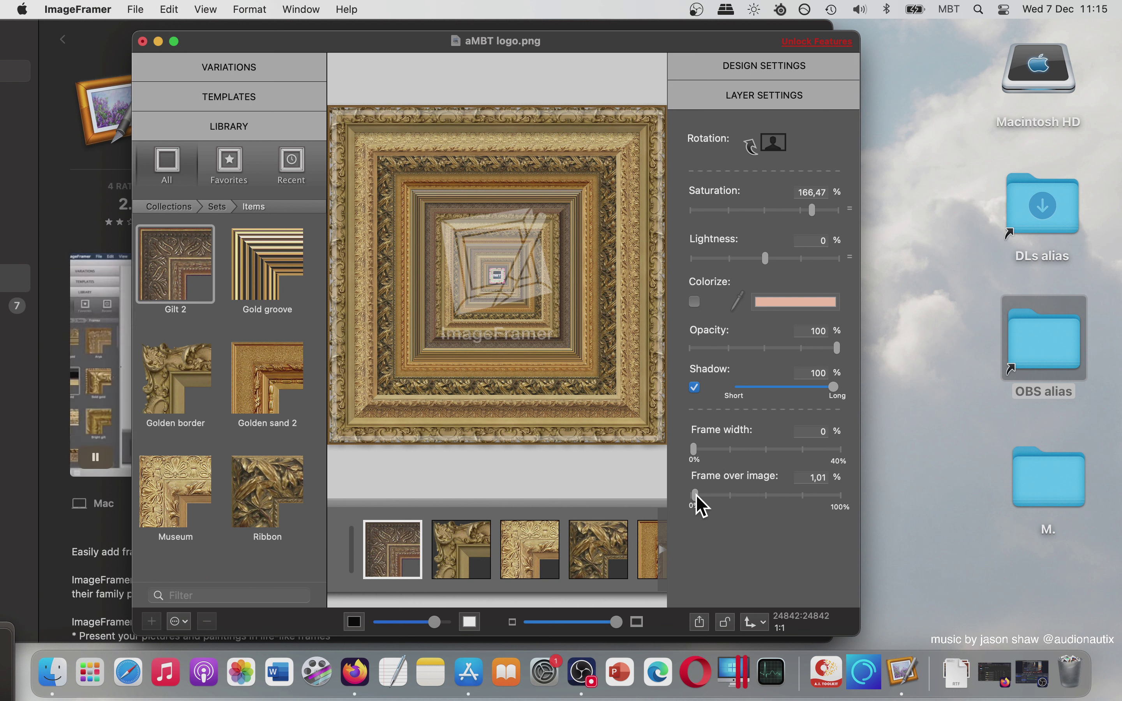
drag(696, 495, 679, 503)
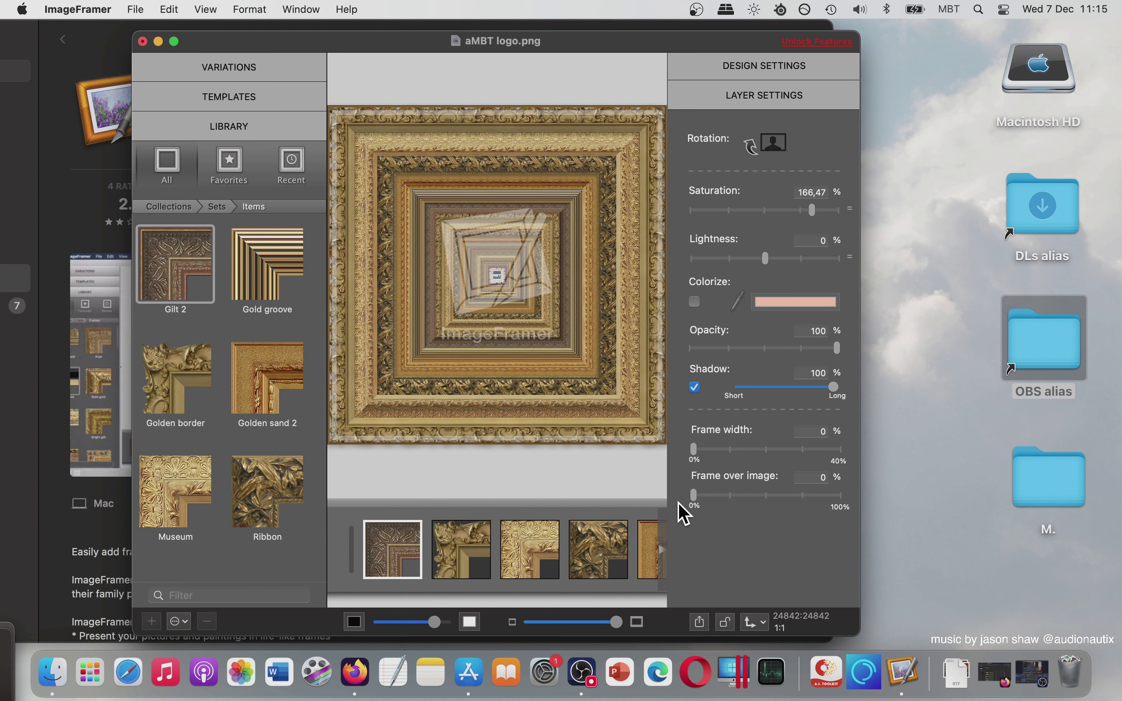
click(821, 258)
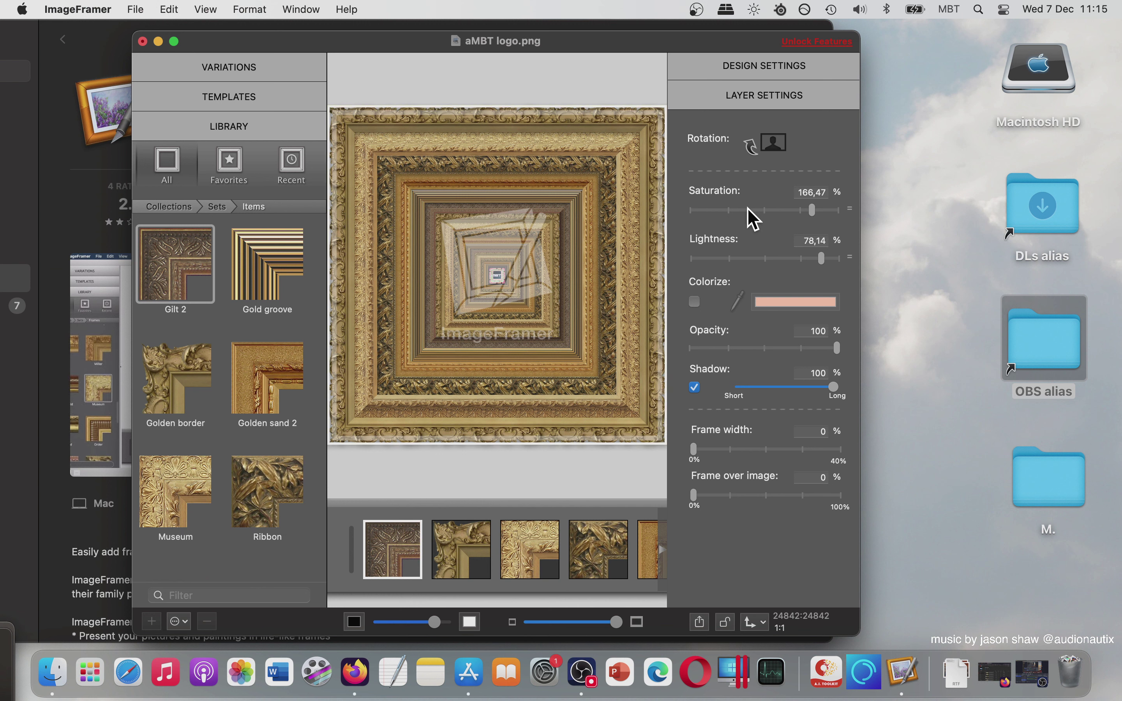
click(701, 210)
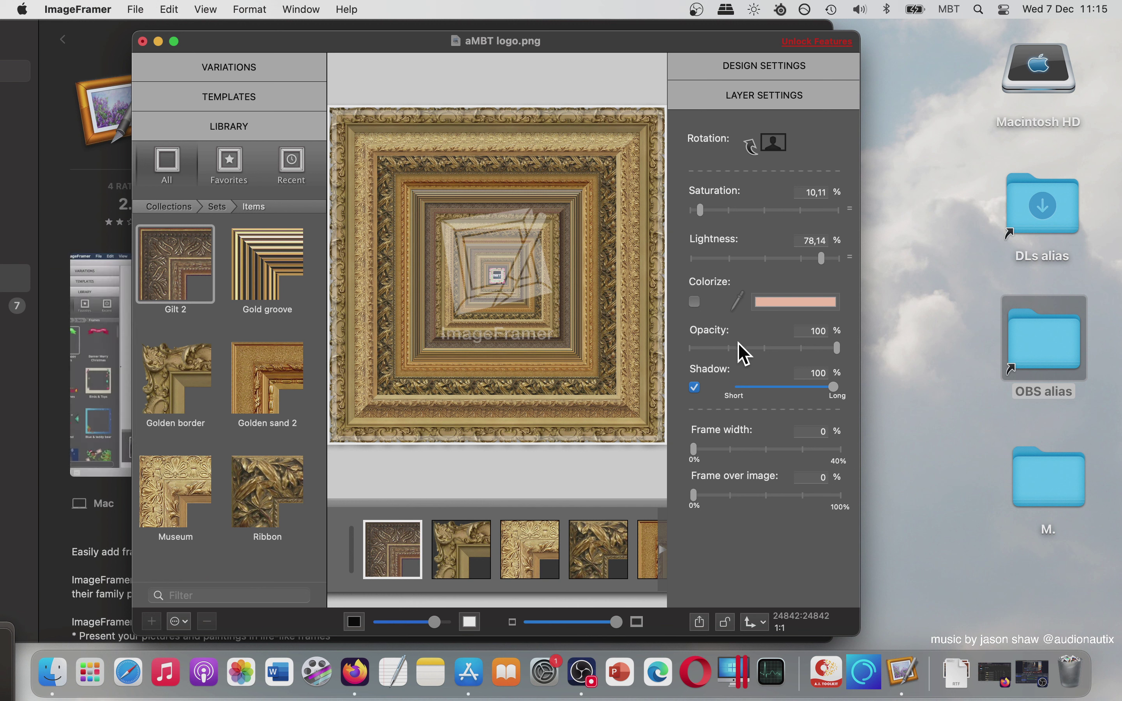
drag(739, 343, 697, 346)
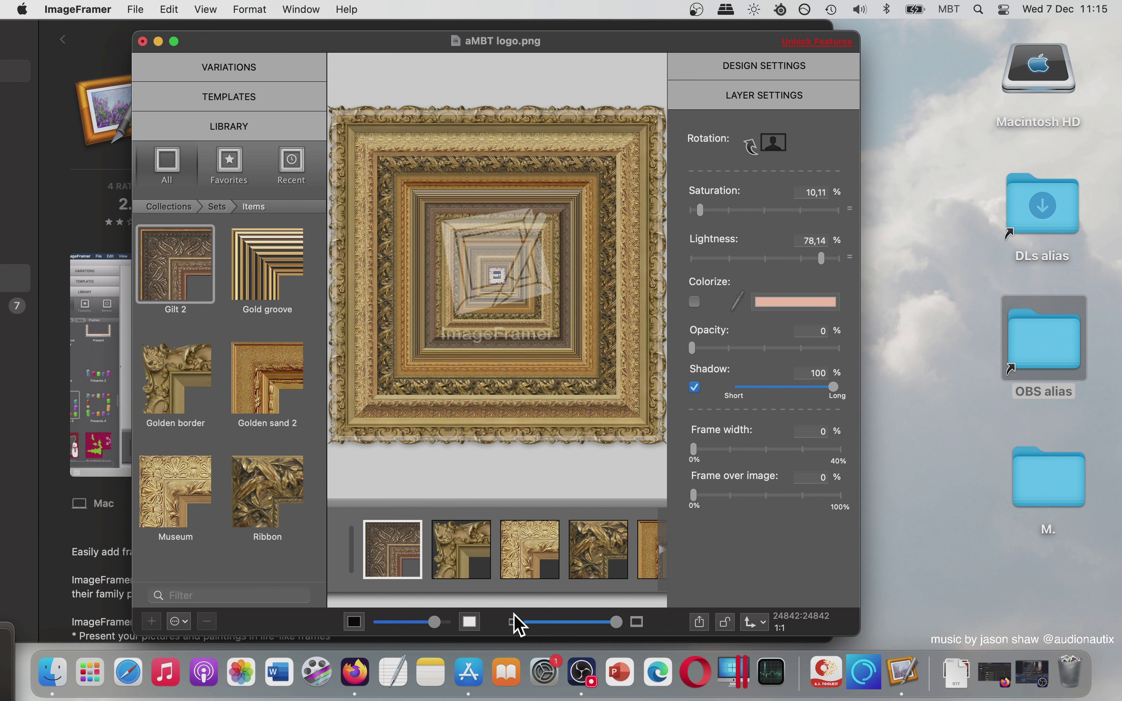
Shrink the preview of the framed design and darken the background behind it to dark grey
click(581, 622)
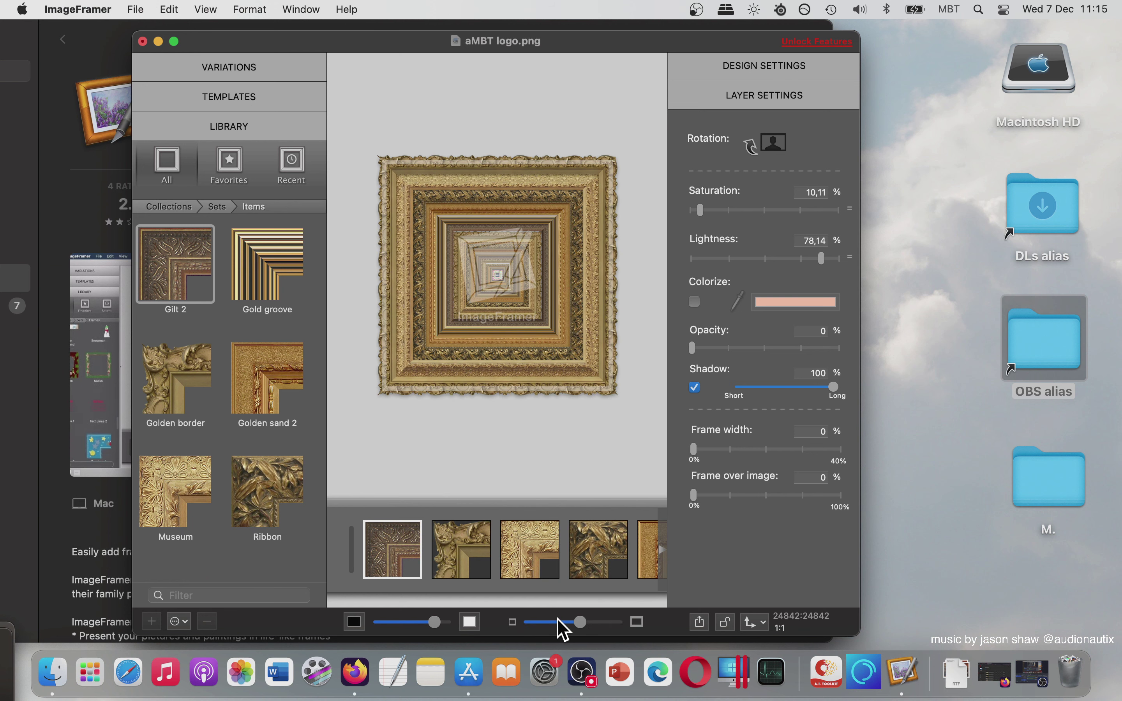
click(399, 621)
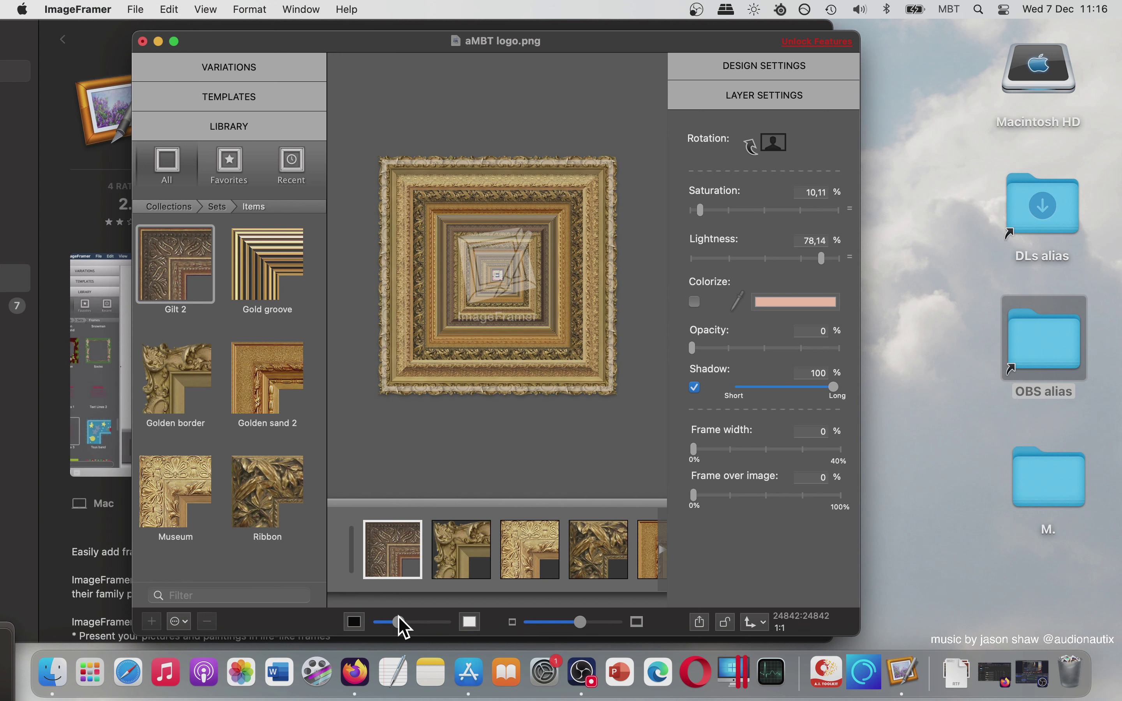
Quit ImageFramer without saving the changes to aMBT logo.png
click(108, 9)
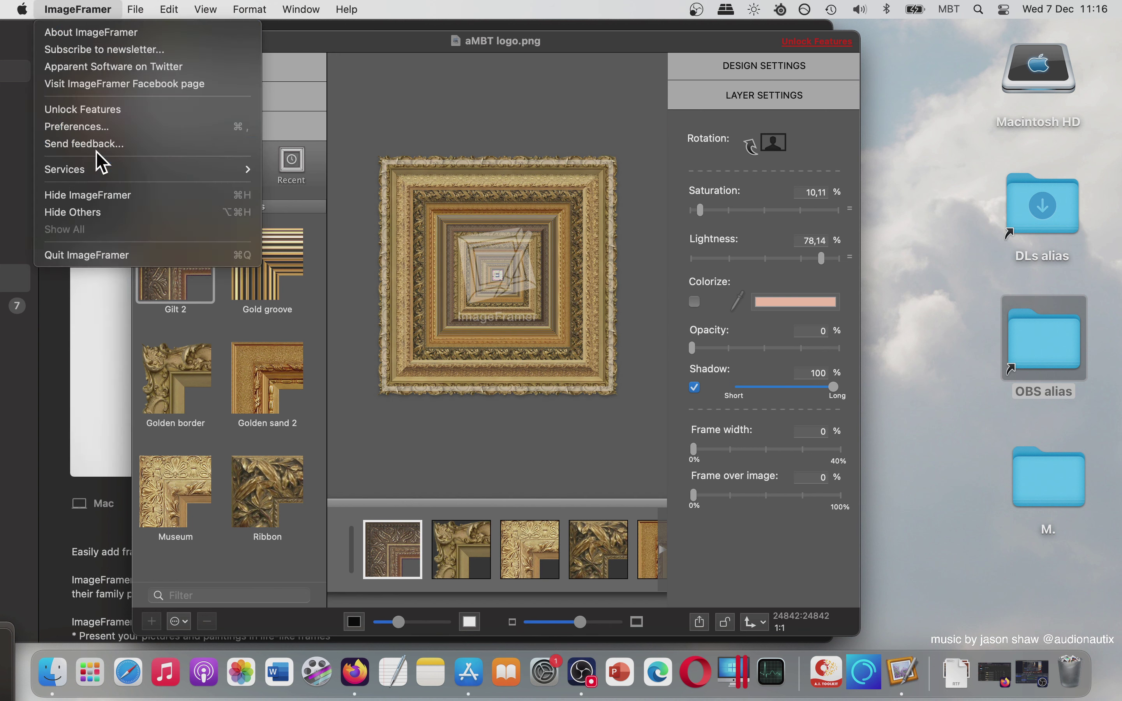
click(93, 255)
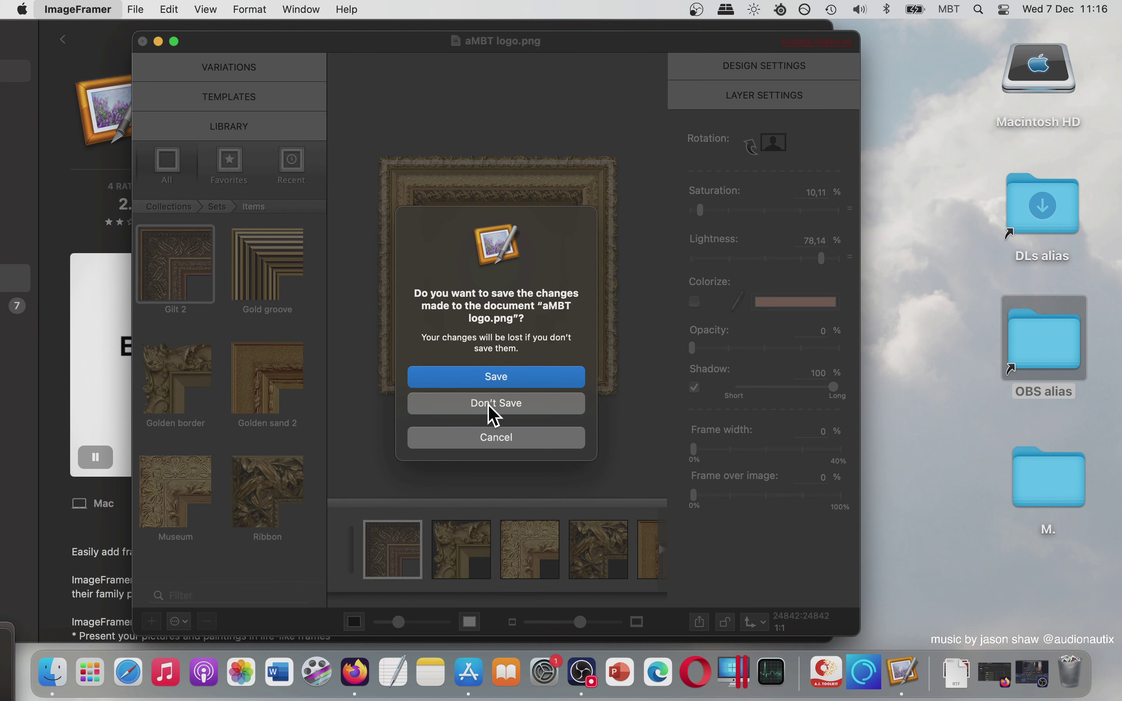
click(490, 403)
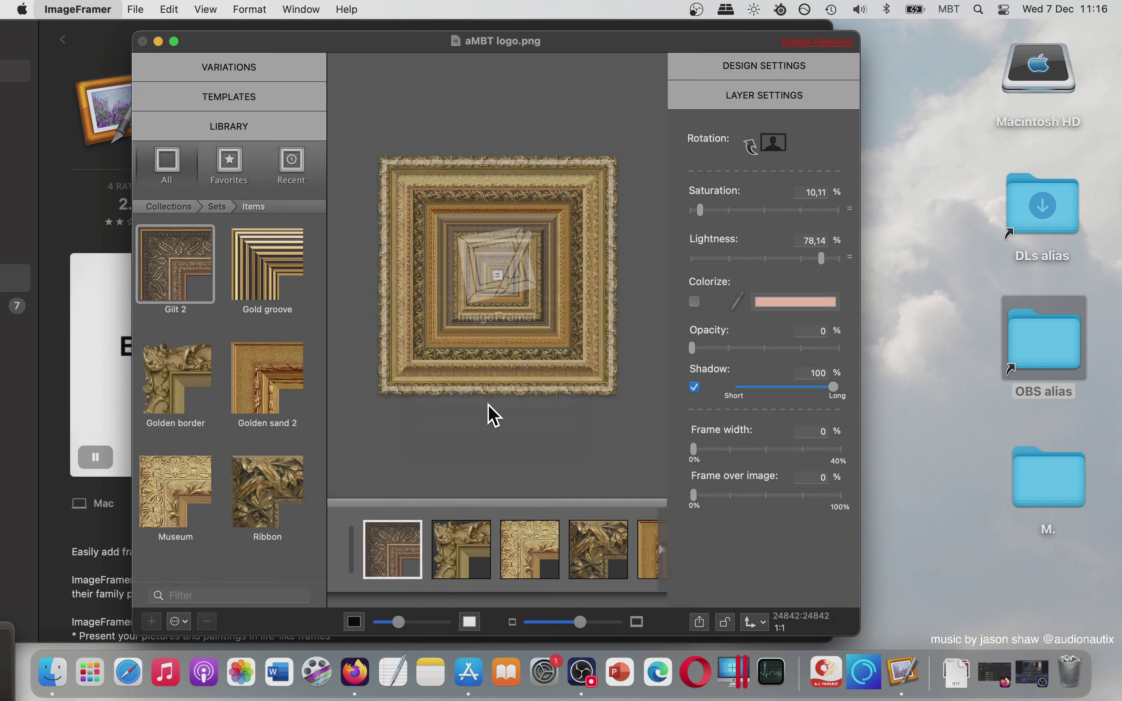
Look through ImageFramer's App Store page, from its description and feature list down to the developer's other apps
scroll(490, 406, down, 3)
scroll(488, 405, down, 15)
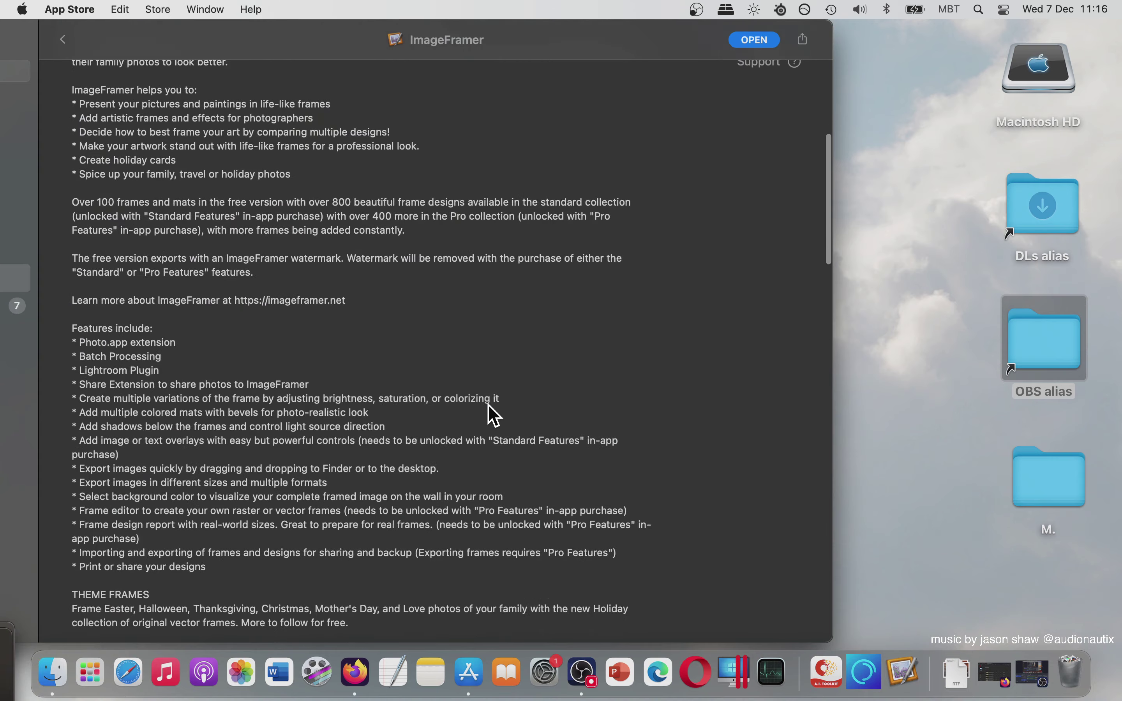
scroll(488, 405, down, 3)
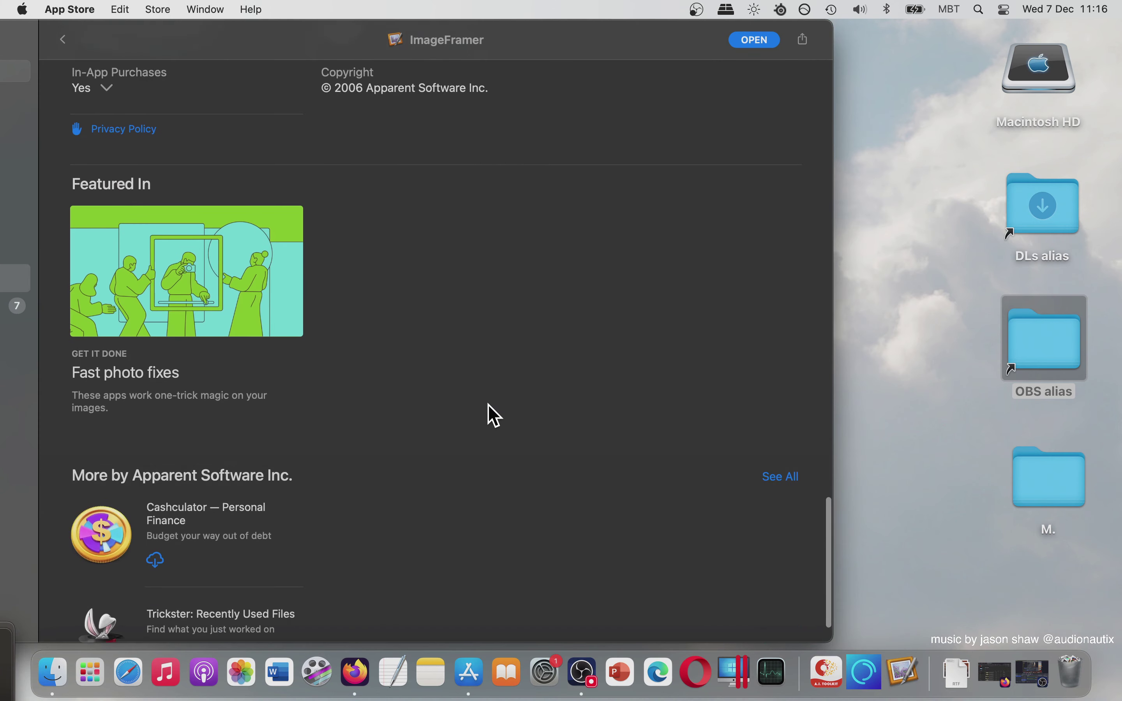